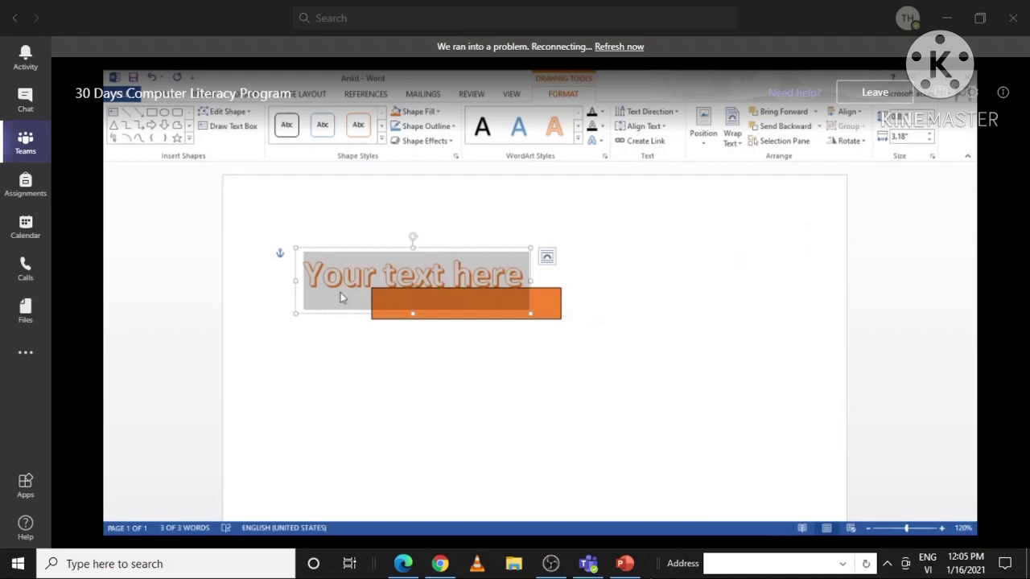
Replace the WordArt placeholder text with SCERT.
text(S)
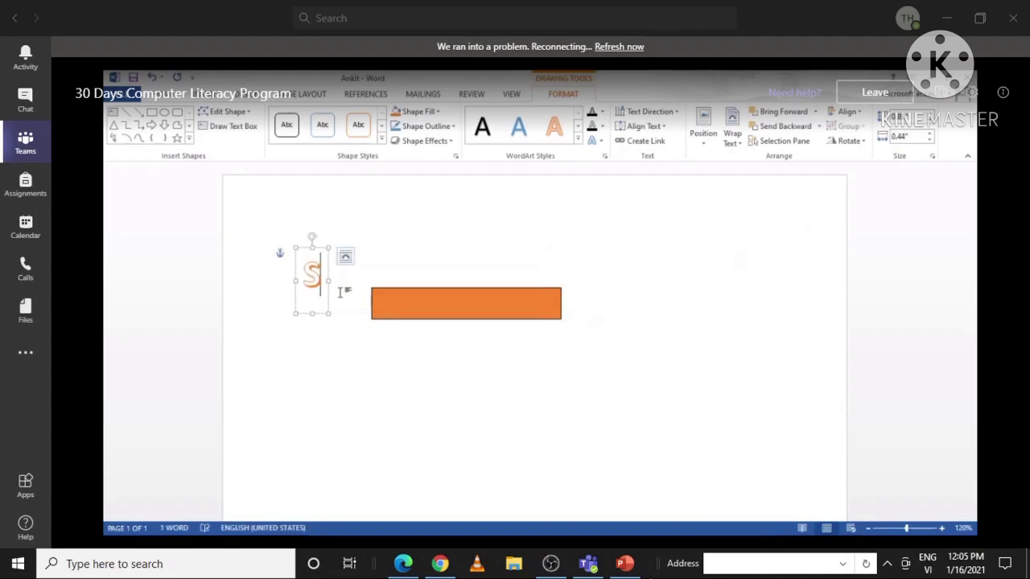
text(CDE)
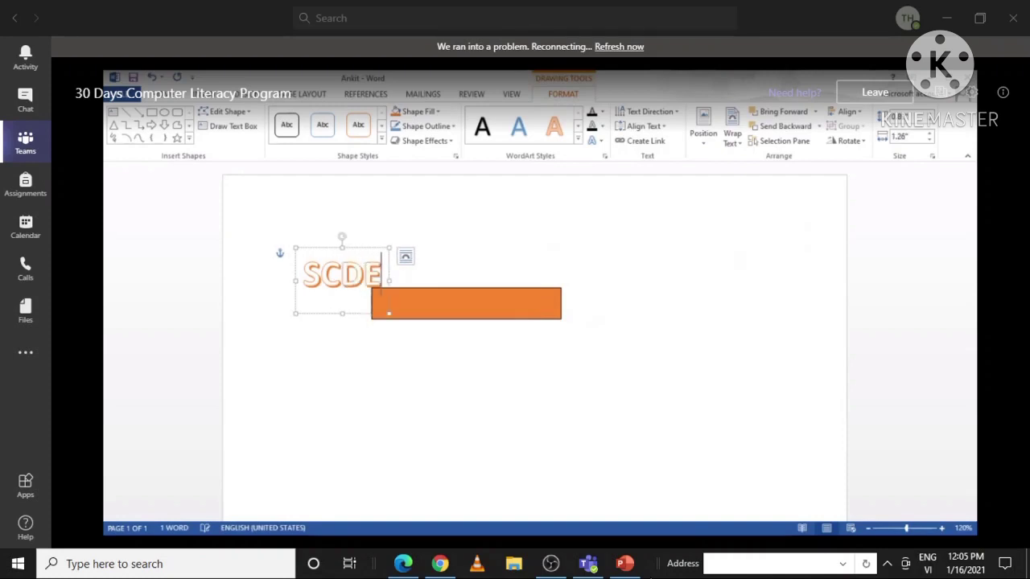
key(BackSpace)
key(BackSpace)
key(BackSpace)
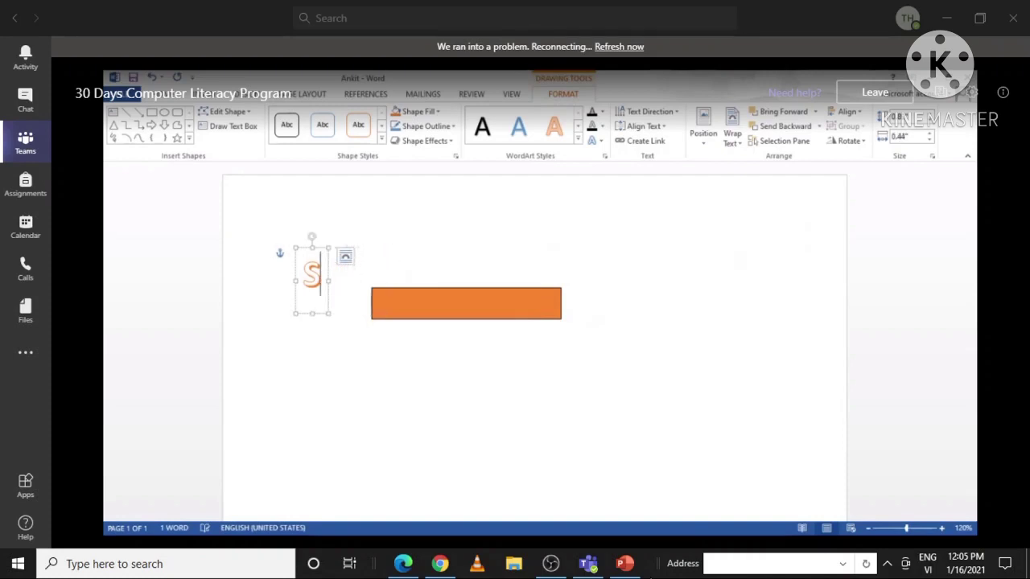
text(E)
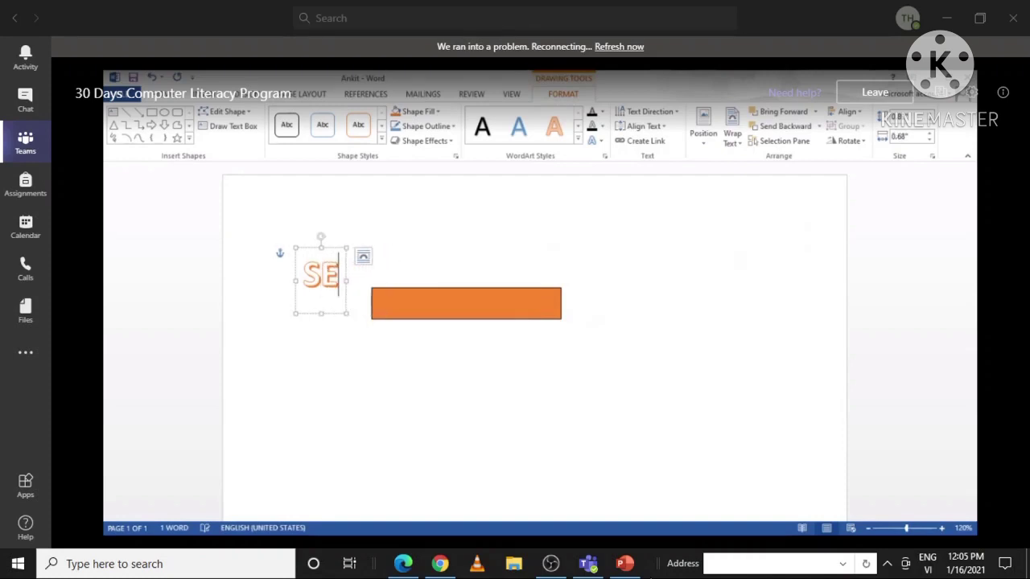
text(RT)
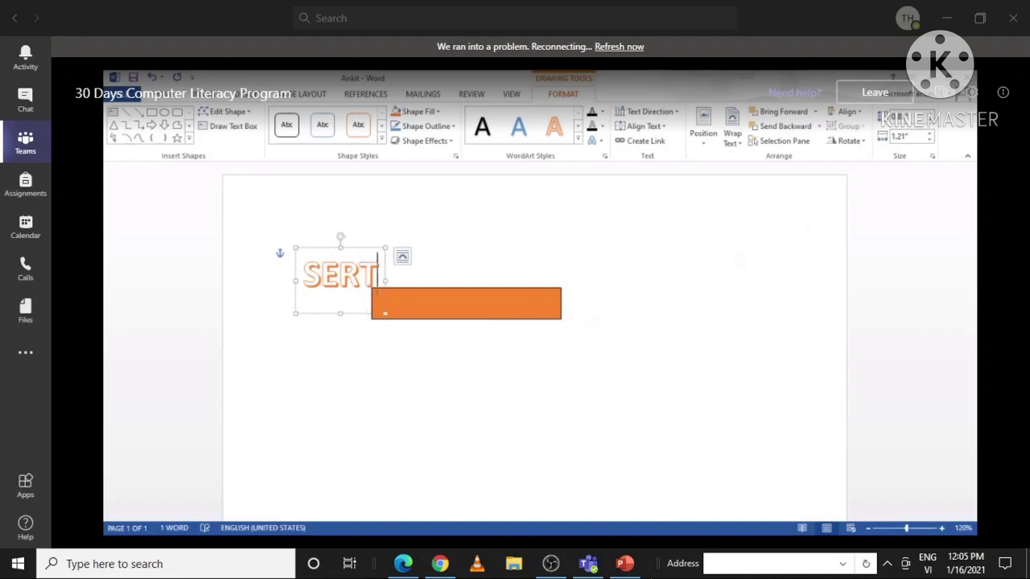
click(320, 278)
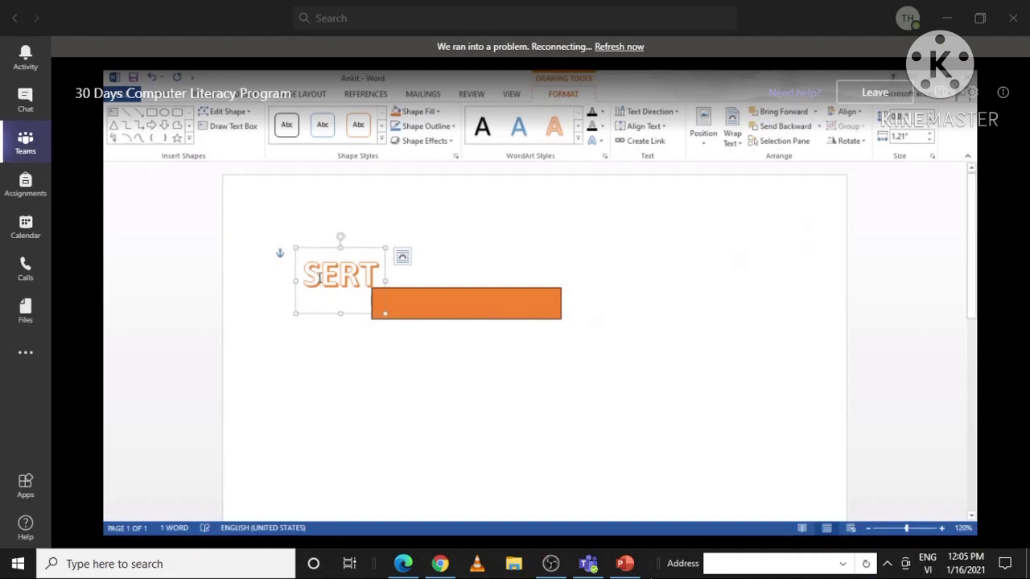
text(C)
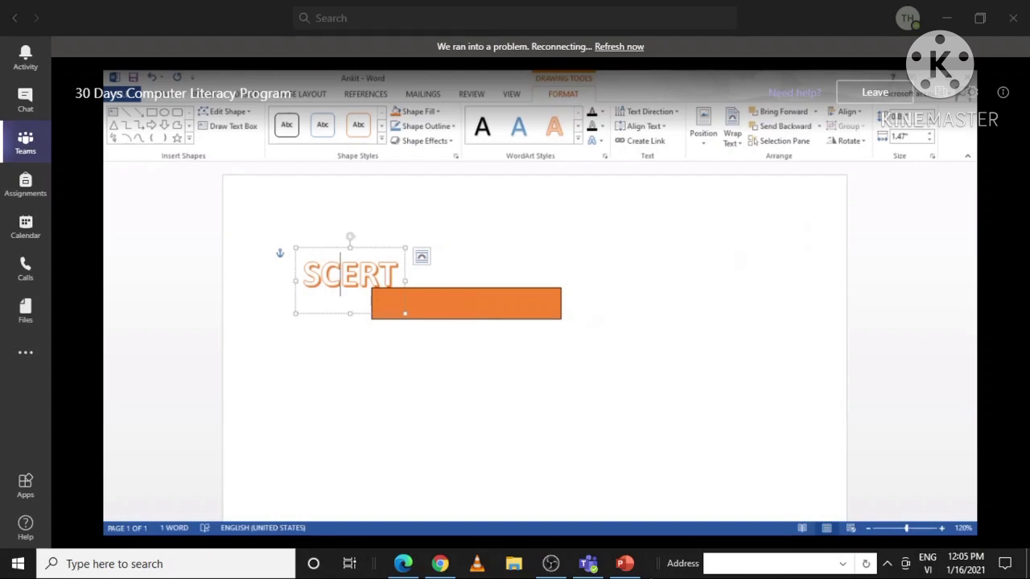
click(665, 298)
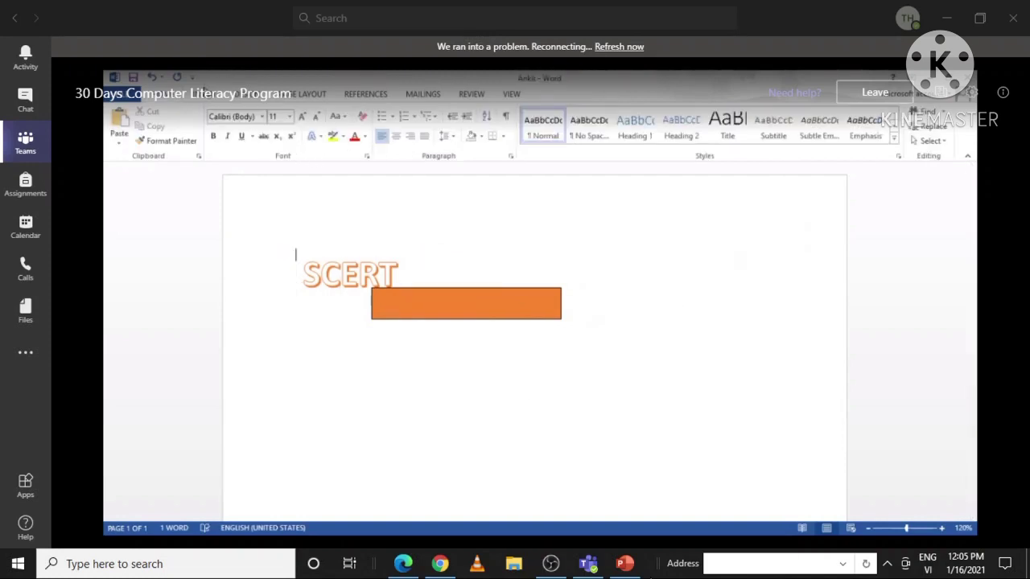
Enter the sample text "gvhbhjnbkjbnjh" at the start of the page and give it an In margin drop cap.
click(205, 95)
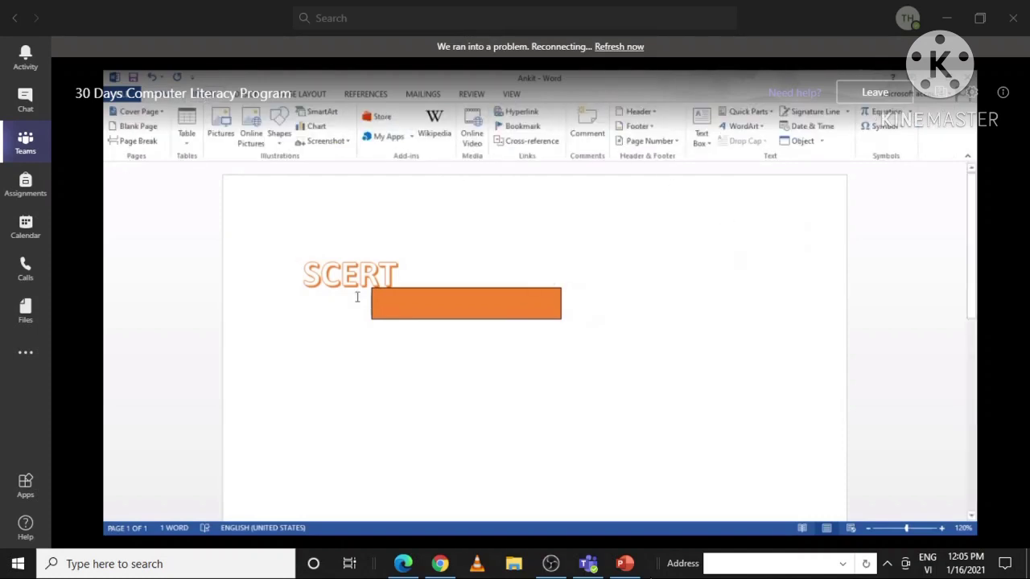
text(gvhbhjnbkjbnjh)
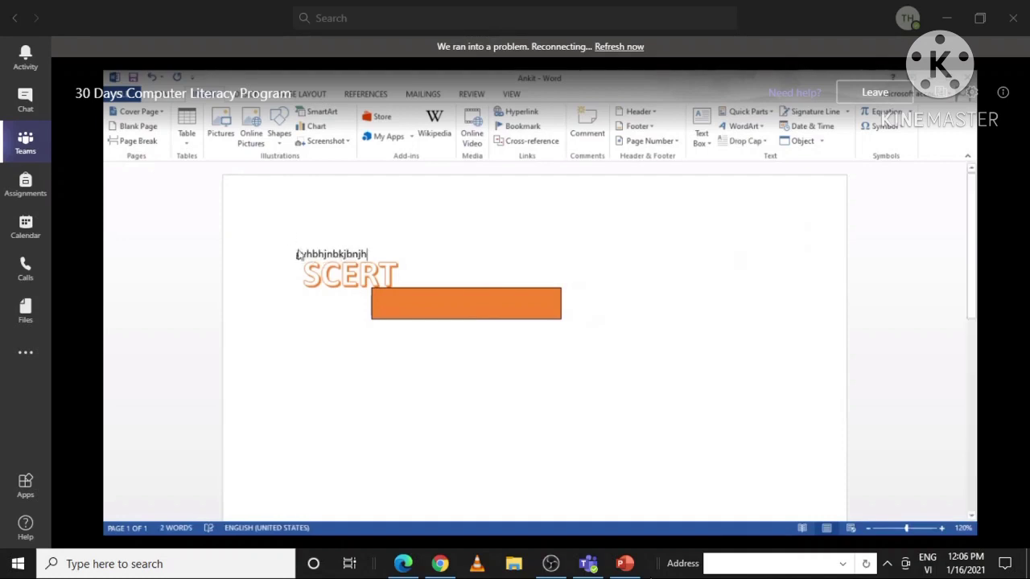
click(749, 141)
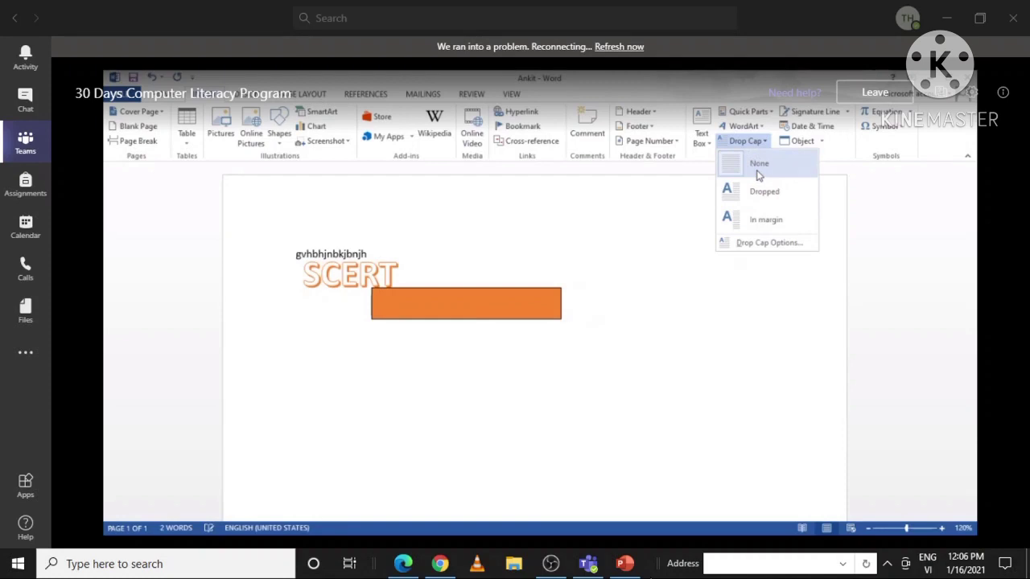
click(767, 213)
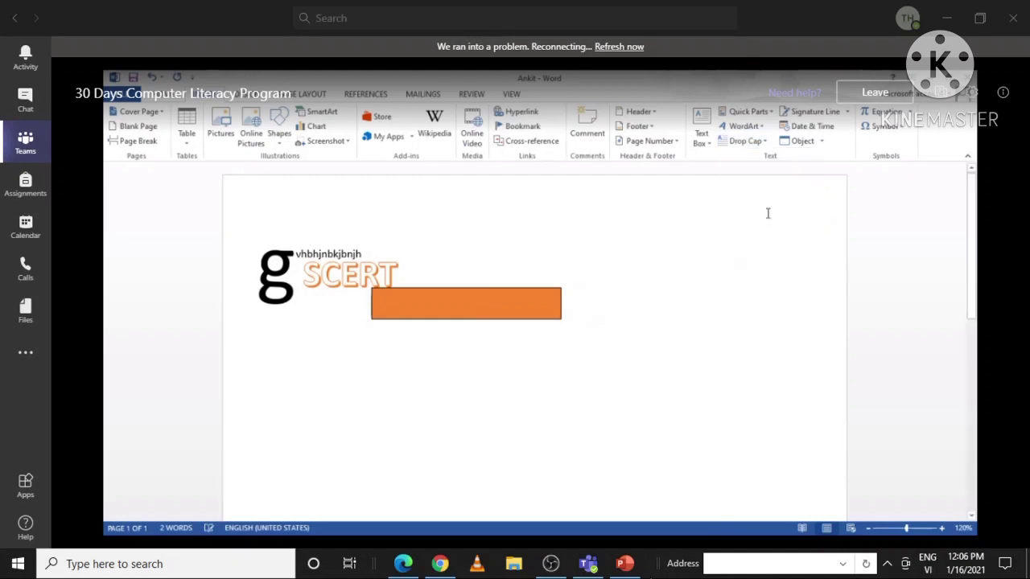
Add several blank lines below the drop-cap paragraph, extending past the orange rectangle.
click(438, 260)
key(Return)
key(Return)
key(Return)
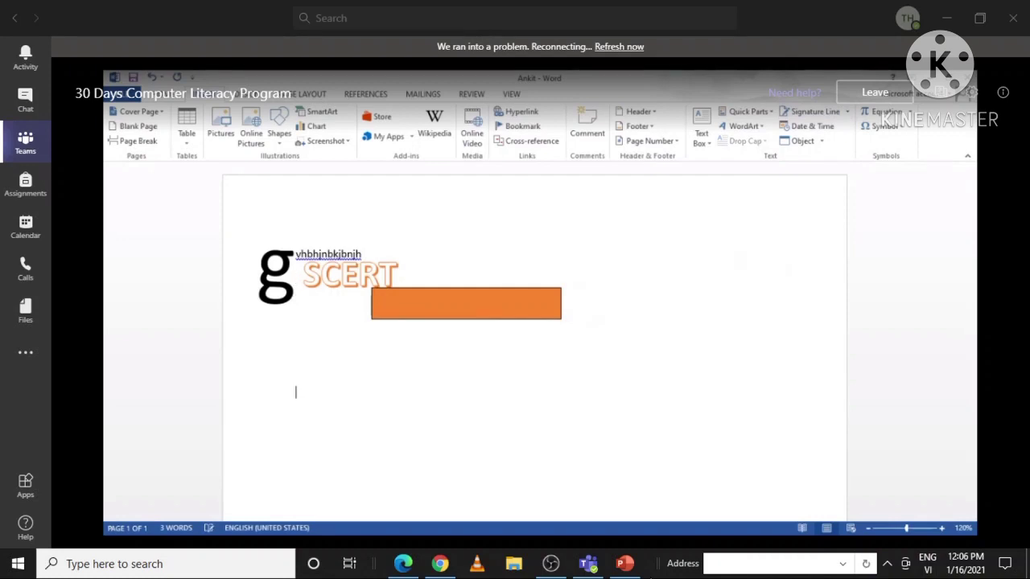
key(Return)
key(Return)
key(Return)
key(Return)
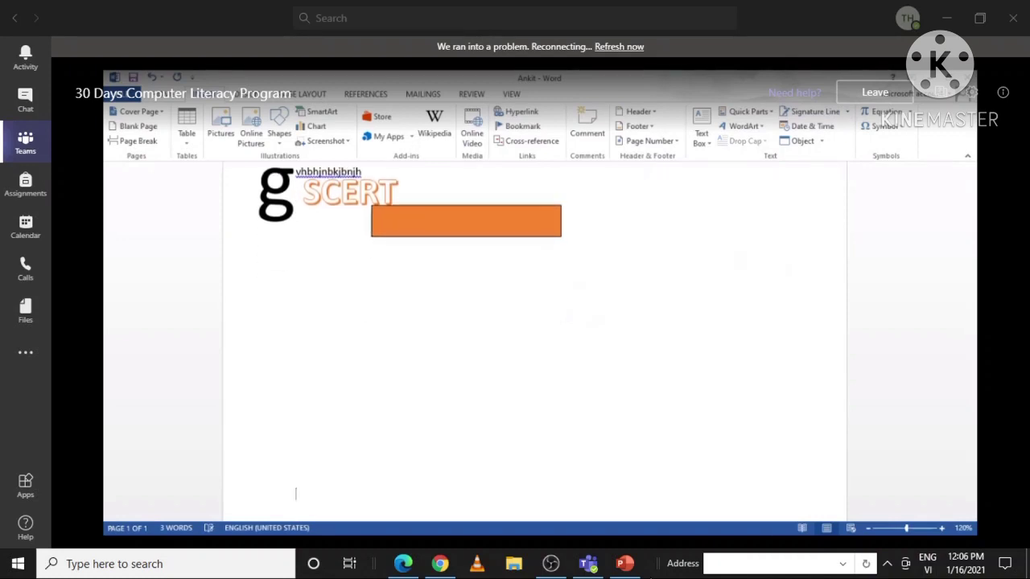
Indent the last blank line with six tabs and insert a signature line with the signer's name and the title Teacher.
key(Tab)
key(Tab)
key(Tab)
key(Tab)
key(Tab)
key(Tab)
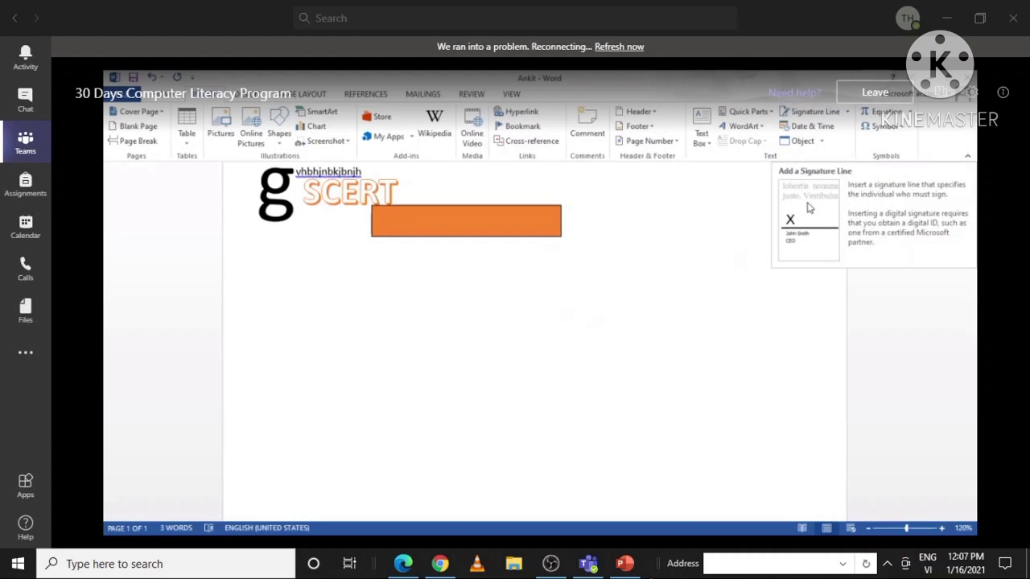
click(847, 118)
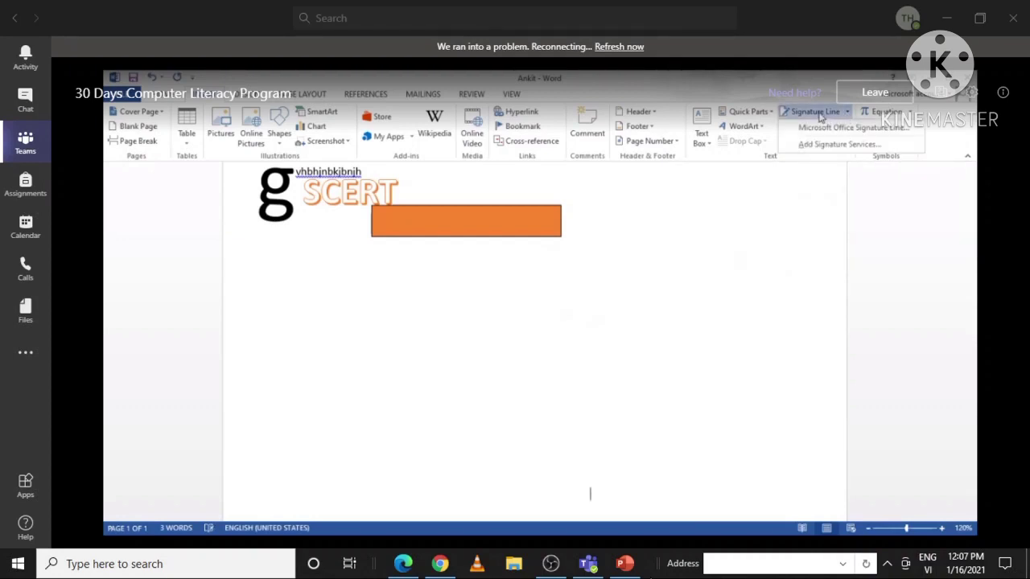
click(819, 117)
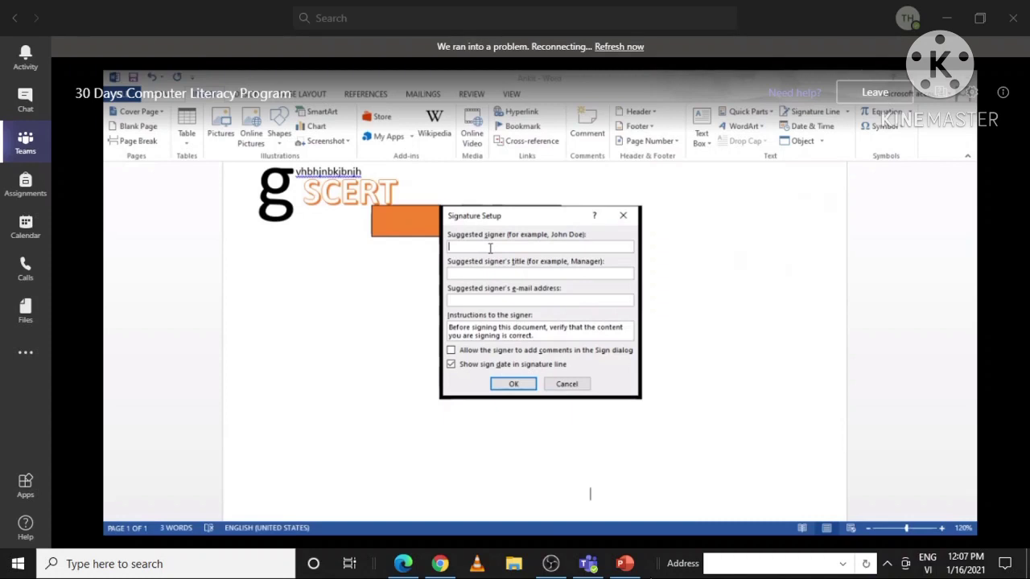
text(A)
text(nkit)
text(Tea)
text(cher)
click(494, 385)
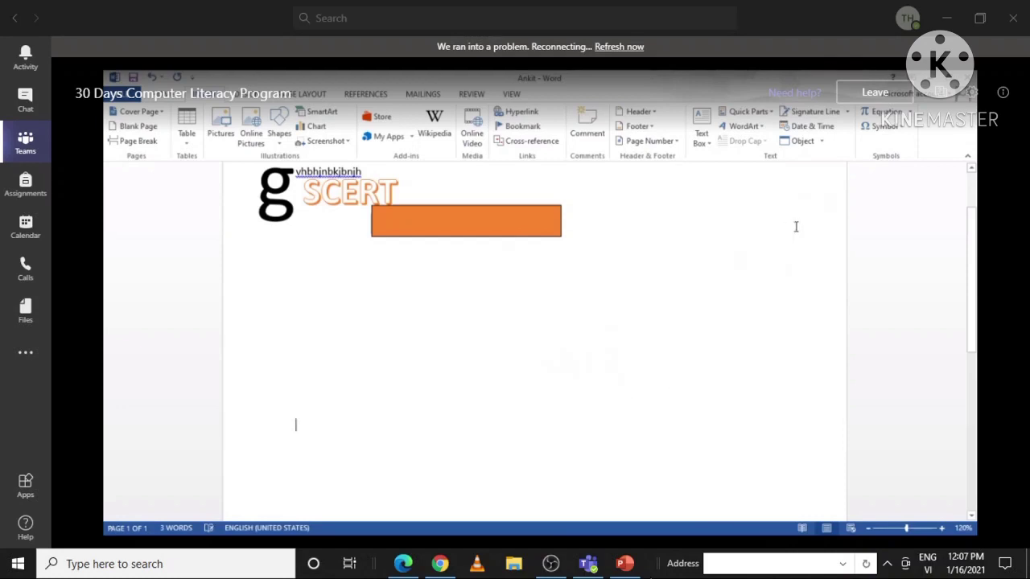
Insert a signature line at the insertion point with the suggested signer's name and the title "teacher".
click(837, 112)
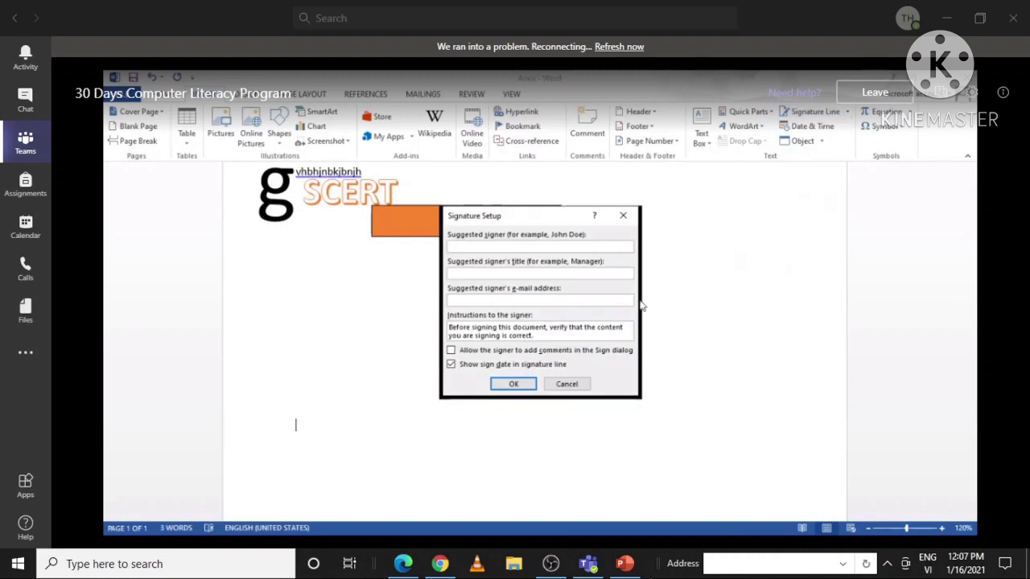
text(Ankit)
click(481, 273)
text(teacher)
click(511, 385)
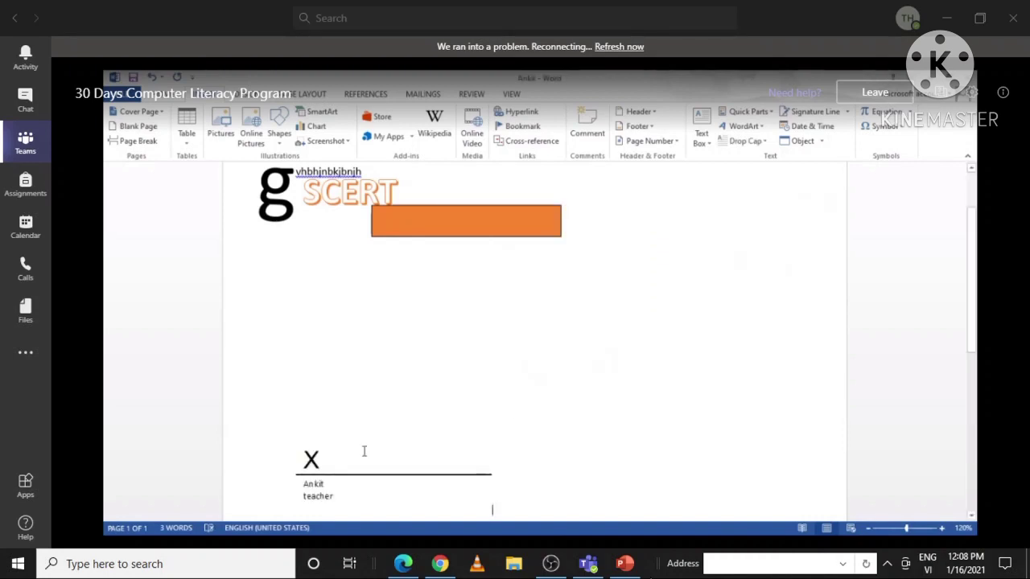
click(338, 469)
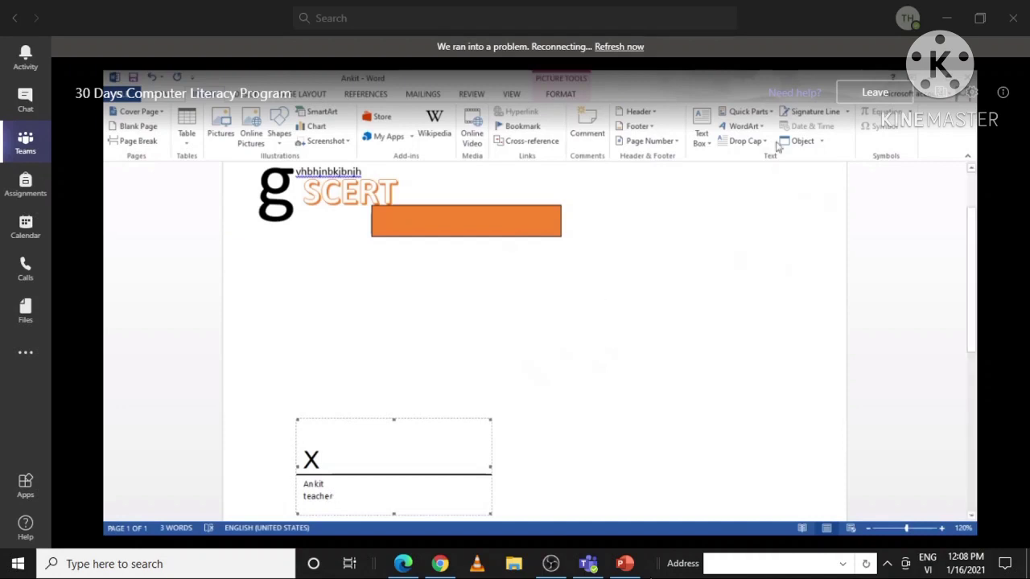
Insert an automatically updating date and time below the orange rectangle in the 16-Jan-21 11:38:49 AM format.
click(644, 275)
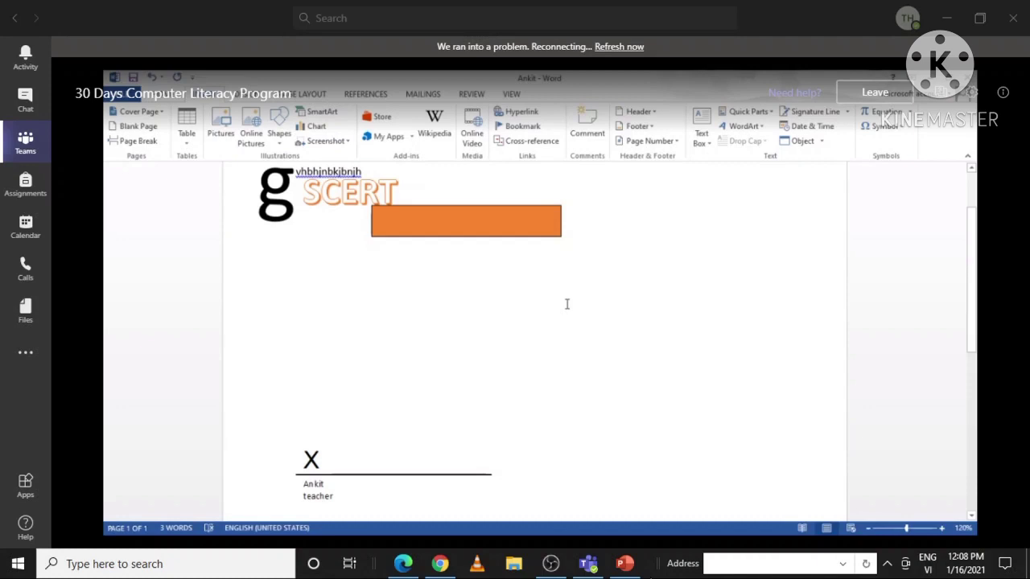
click(815, 127)
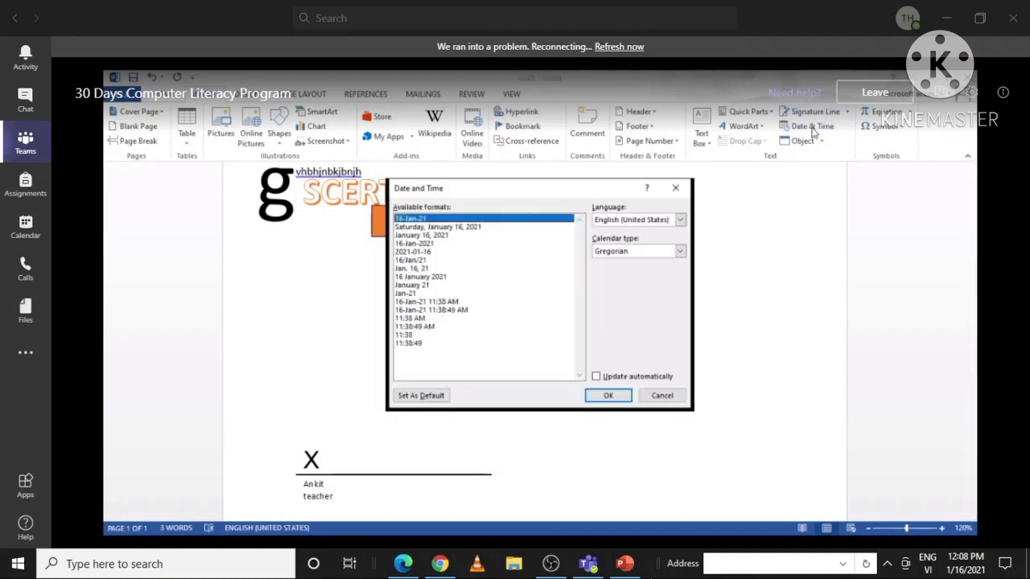
click(492, 235)
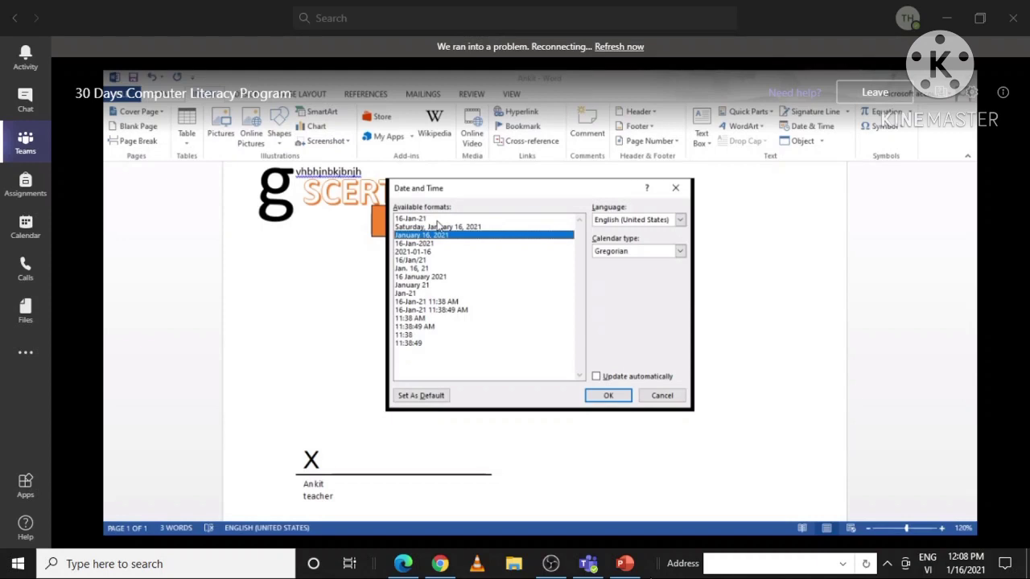
click(434, 302)
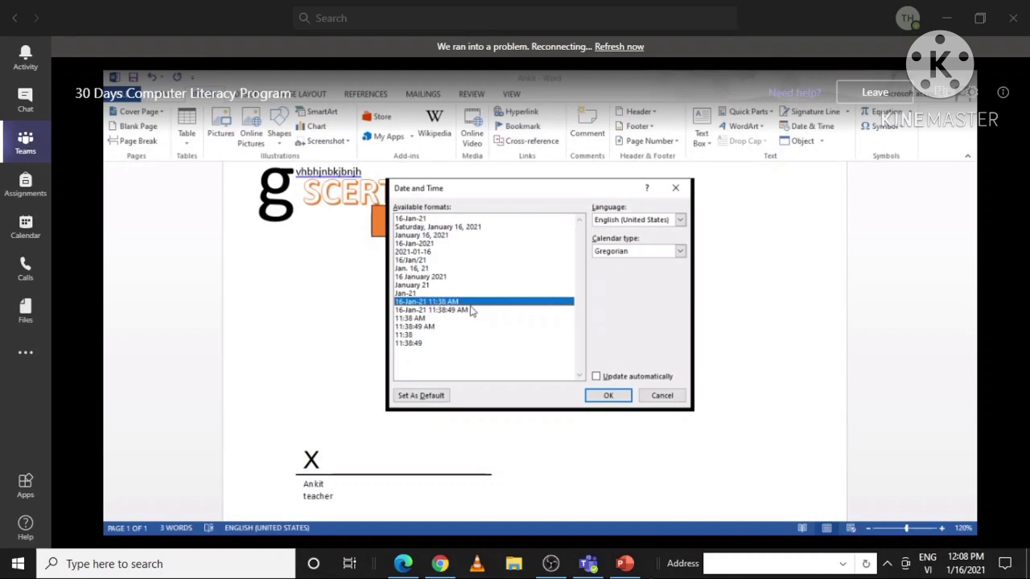
click(464, 311)
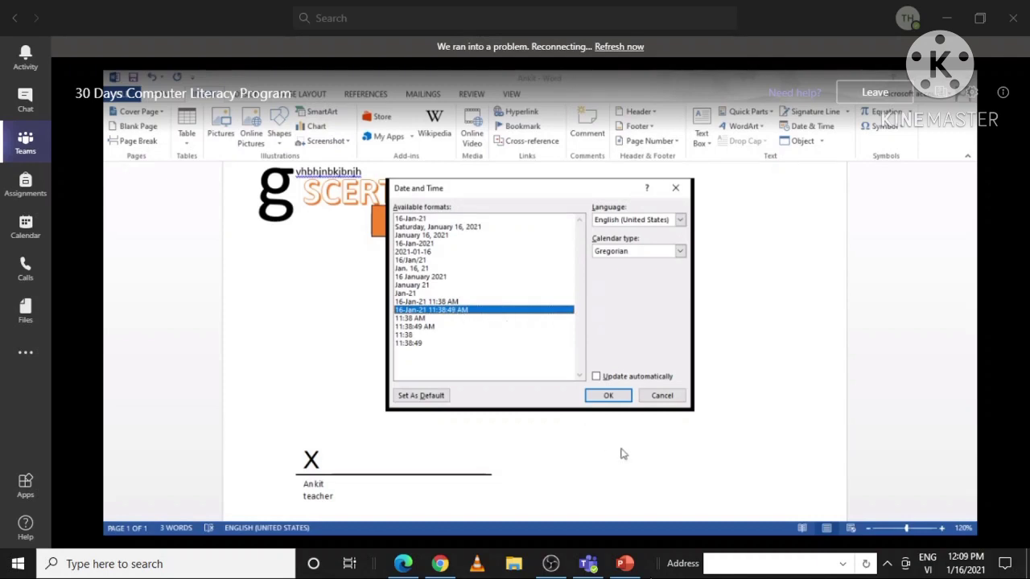
click(606, 396)
click(596, 378)
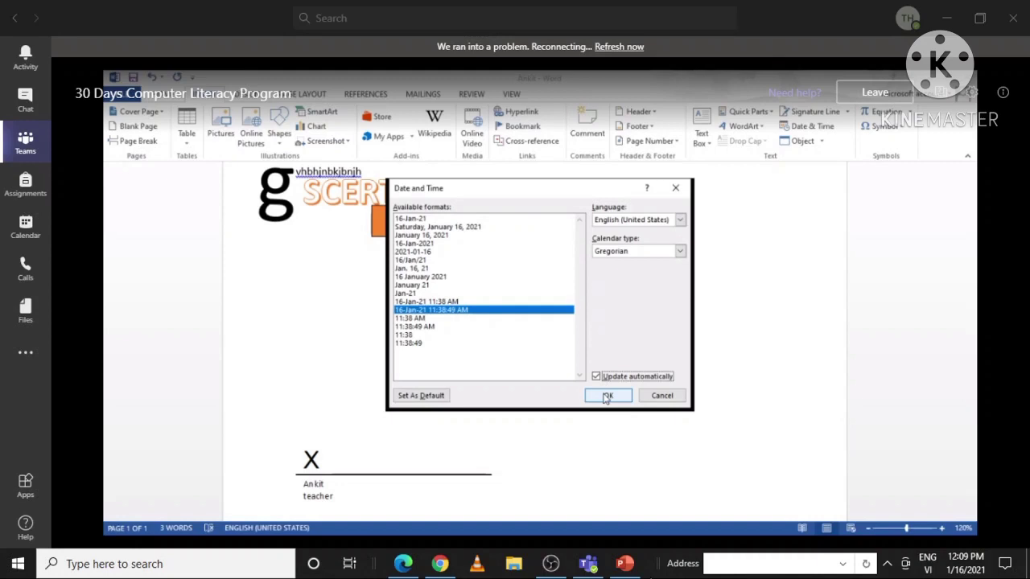
click(608, 397)
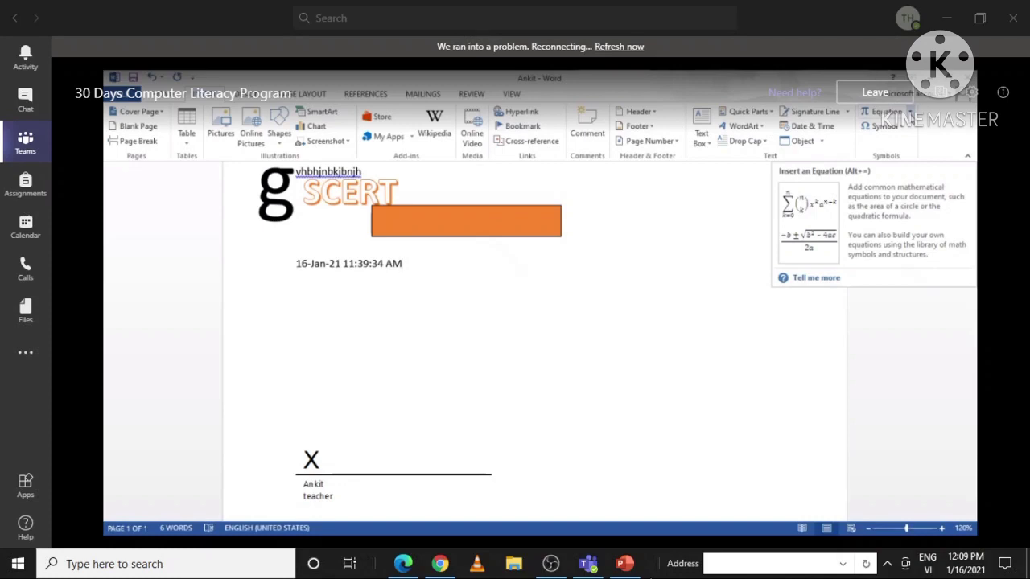
Insert a new equation right after the date and time showing the square root of 25.
click(909, 112)
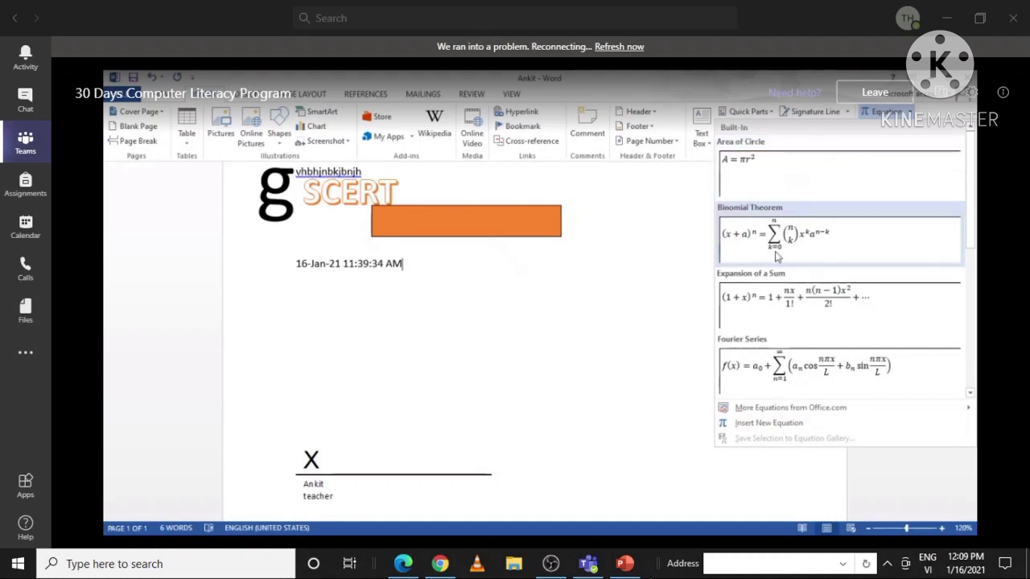
click(668, 308)
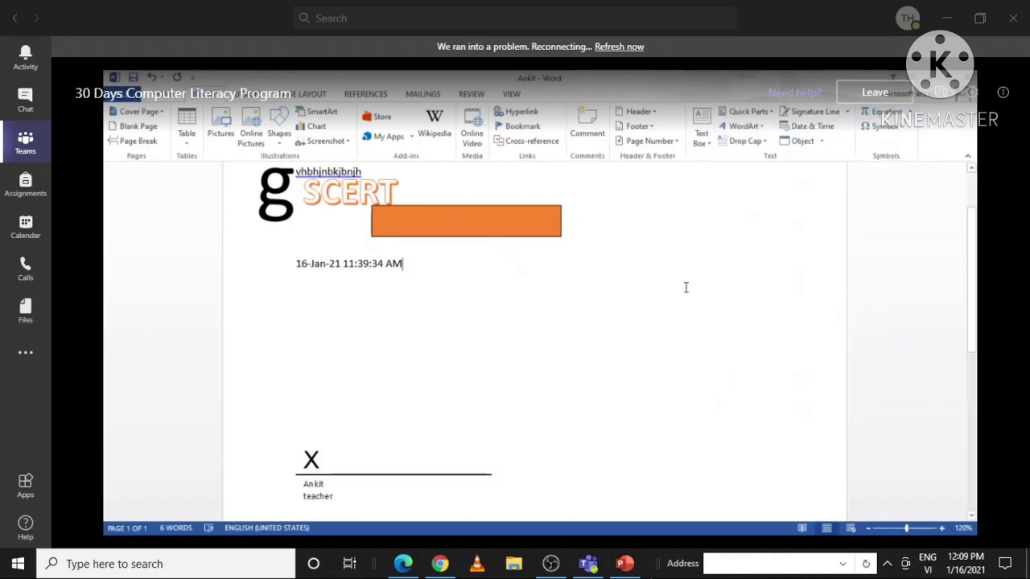
click(885, 111)
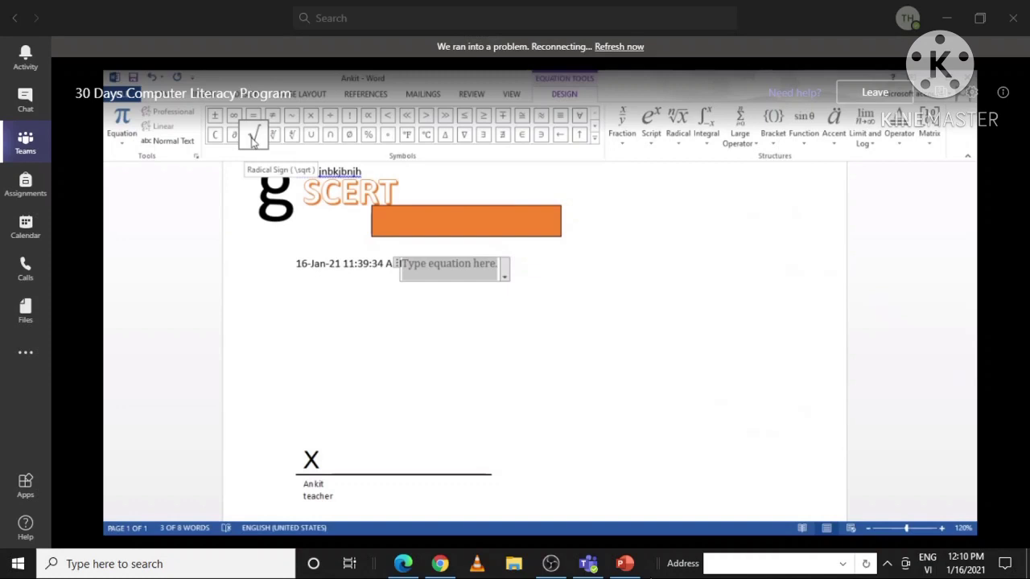
click(253, 137)
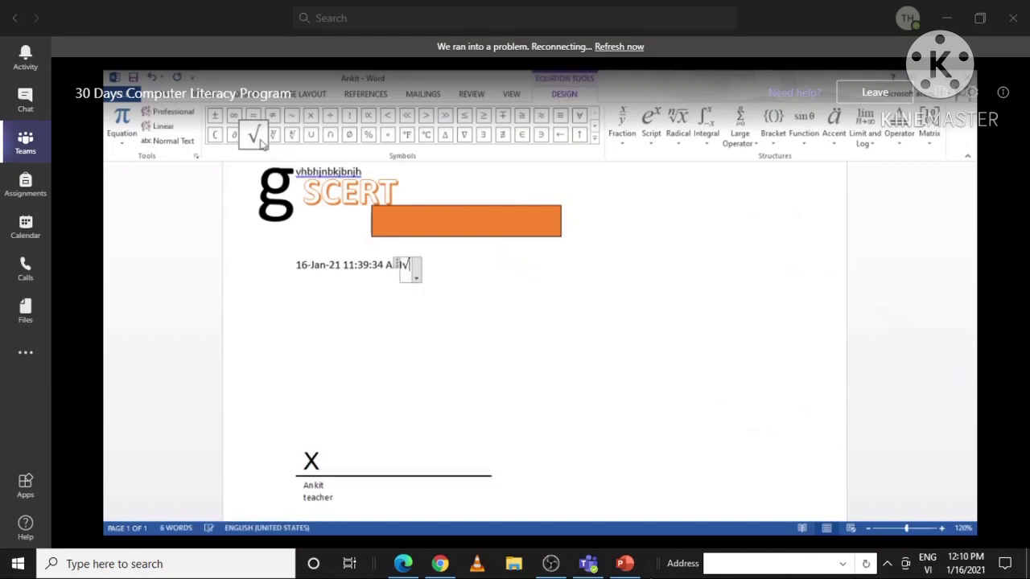
text(25)
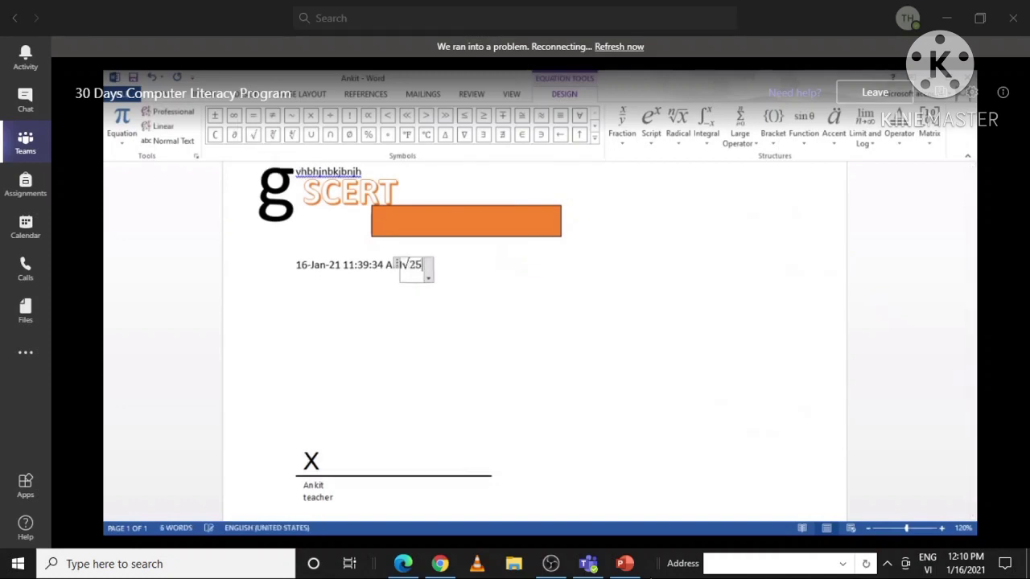
key(Return)
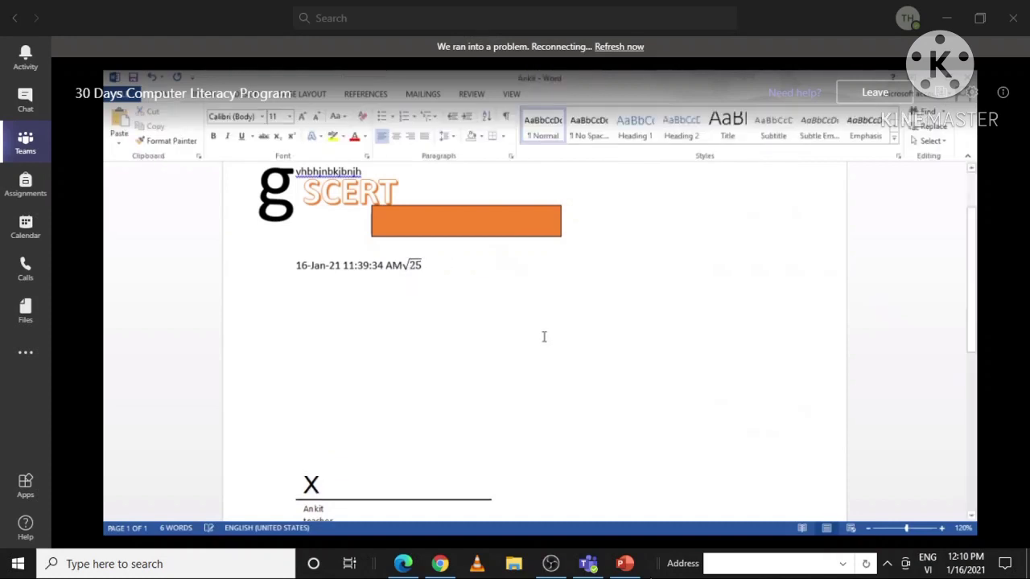
click(410, 270)
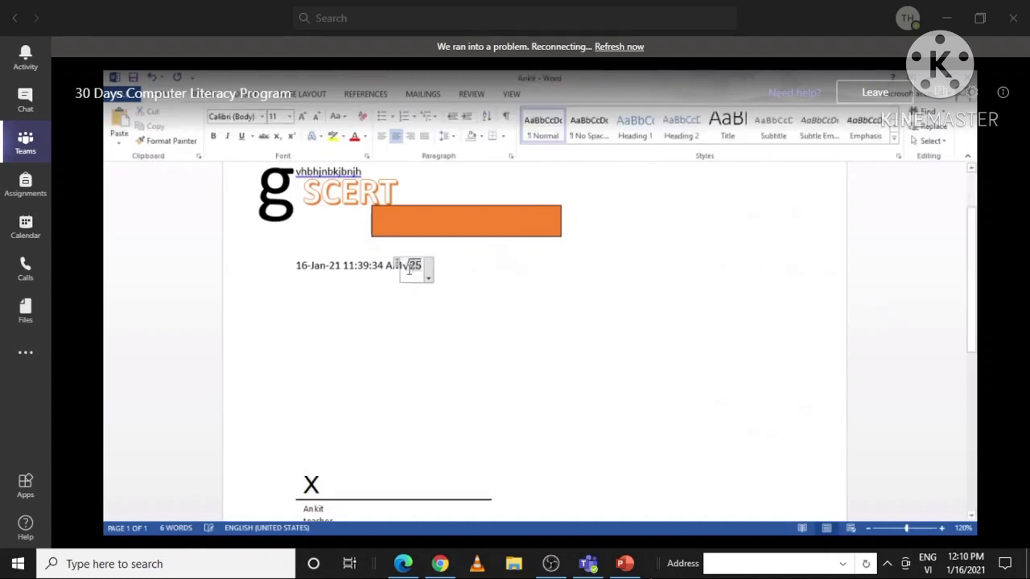
Move the square-root equation from beside the date and time to its own line below it.
drag(410, 269, 418, 288)
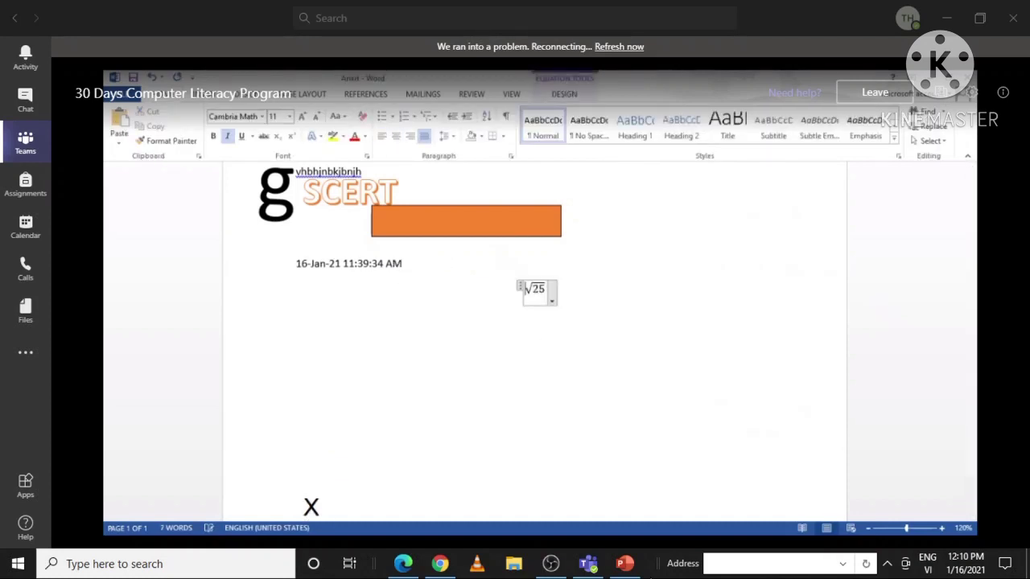
click(639, 290)
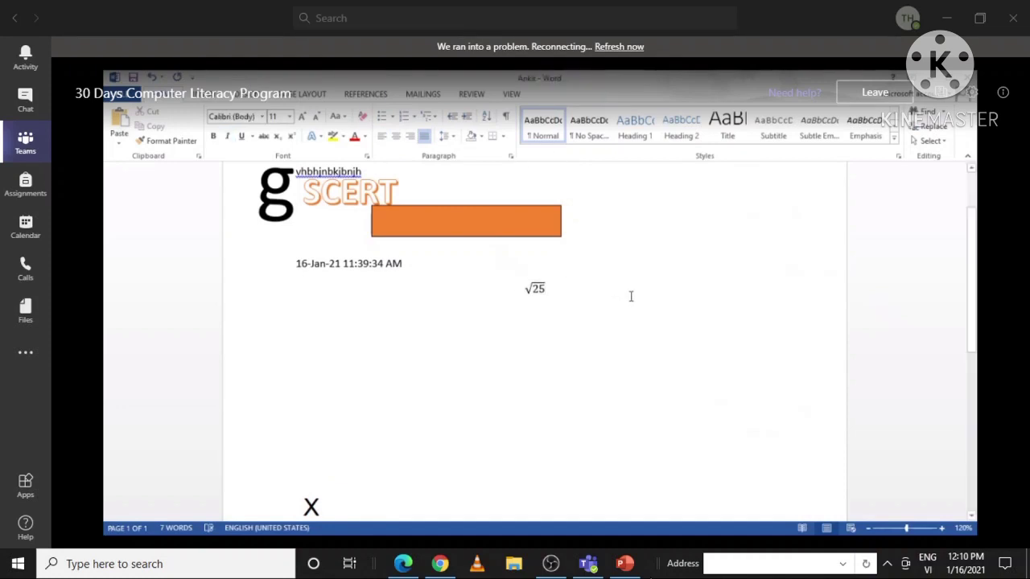
click(215, 96)
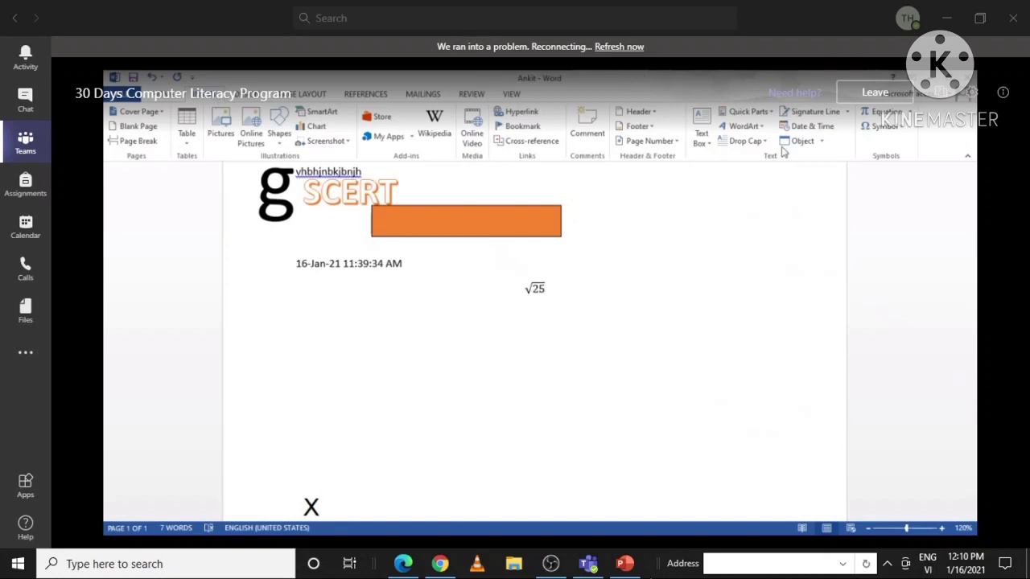
click(879, 126)
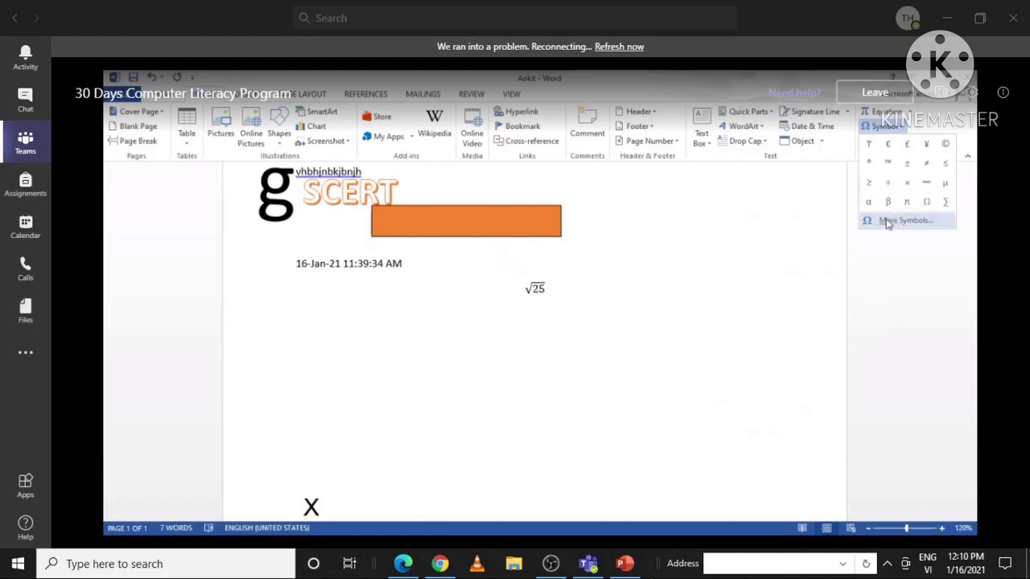
click(741, 269)
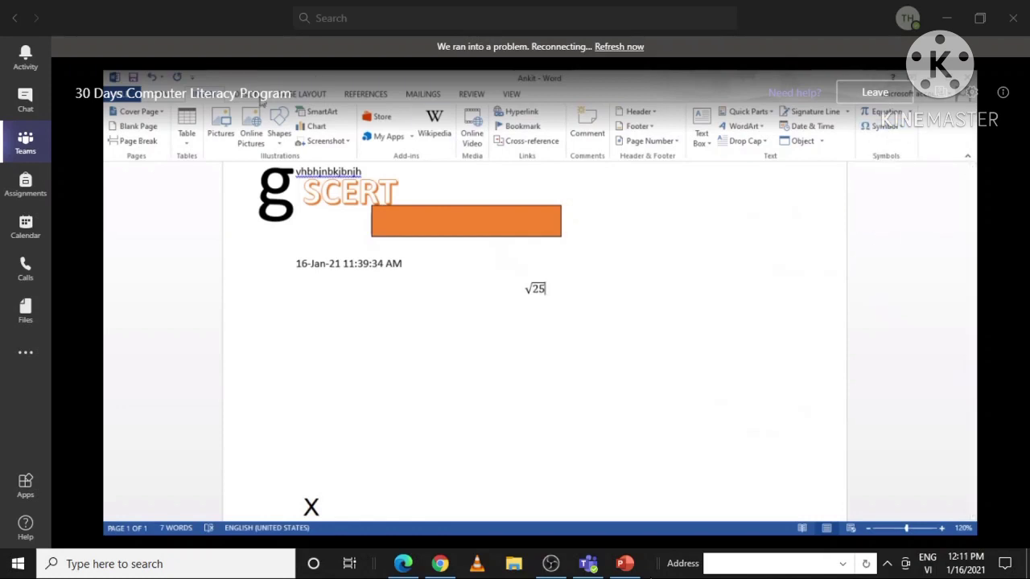
Choose a picture watermark in the custom watermark settings and open the choice of picture sources.
click(257, 95)
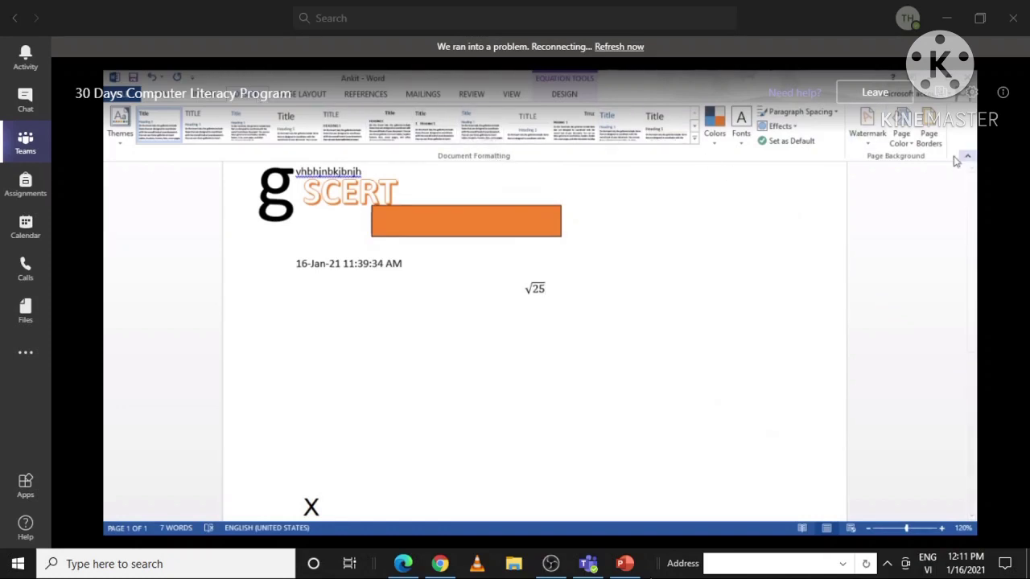
click(875, 153)
click(867, 145)
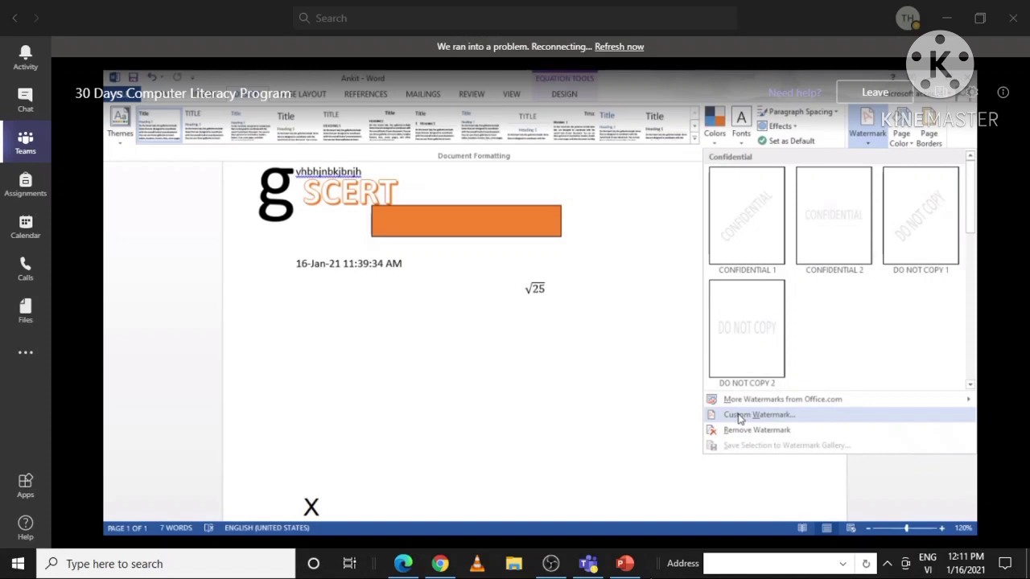
click(737, 416)
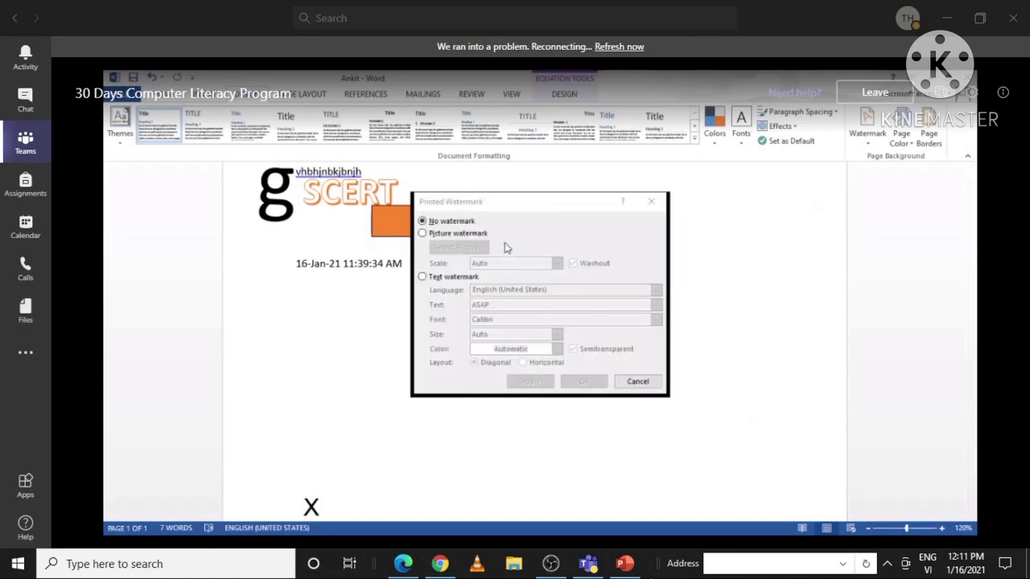
click(465, 234)
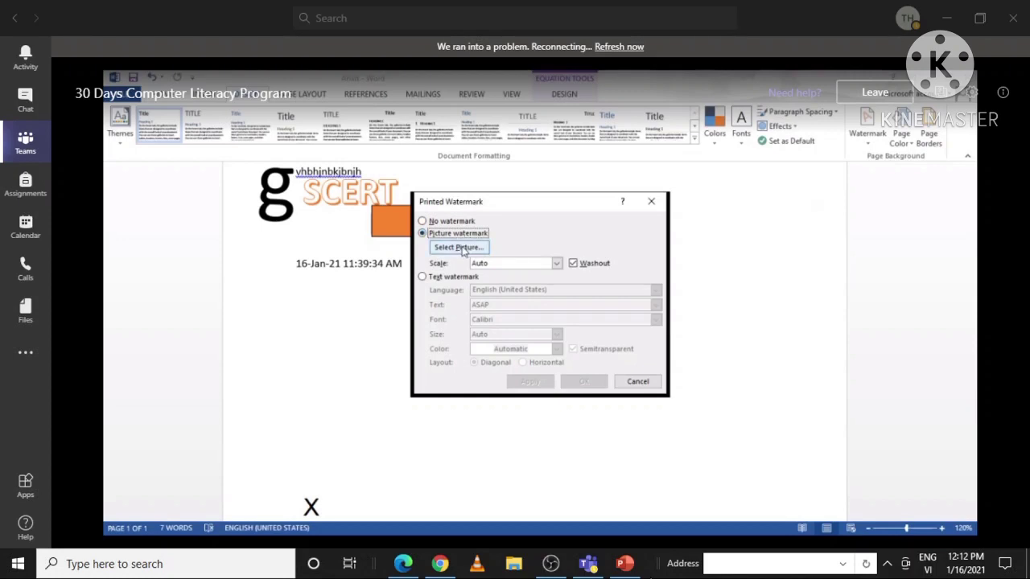
click(460, 248)
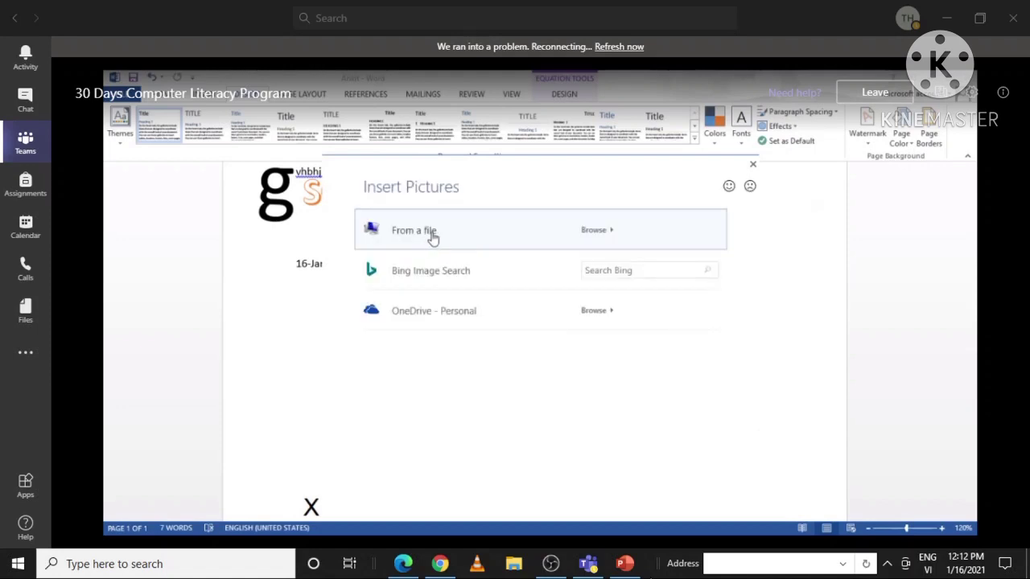
mouse_move(490, 541)
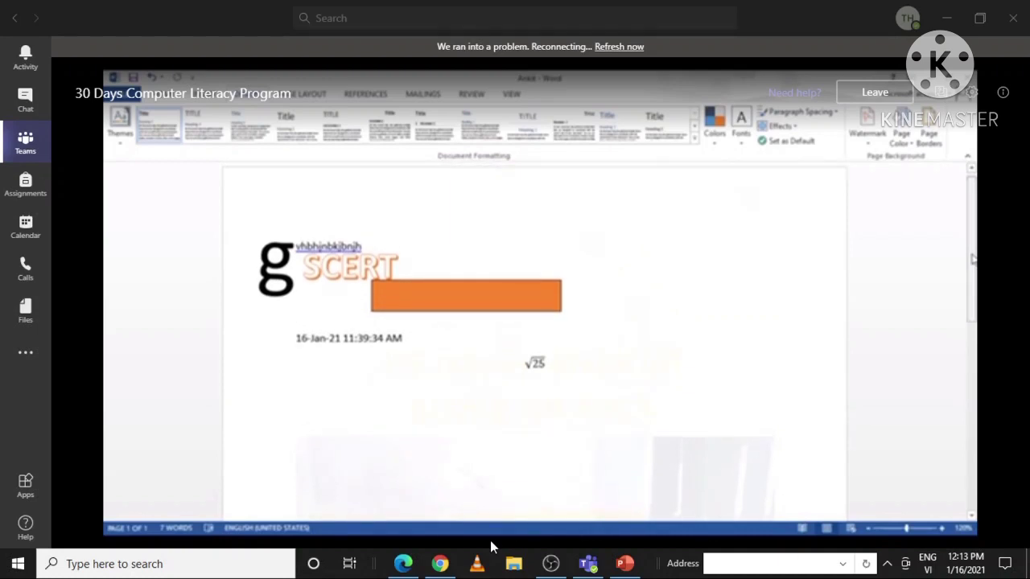
mouse_move(424, 528)
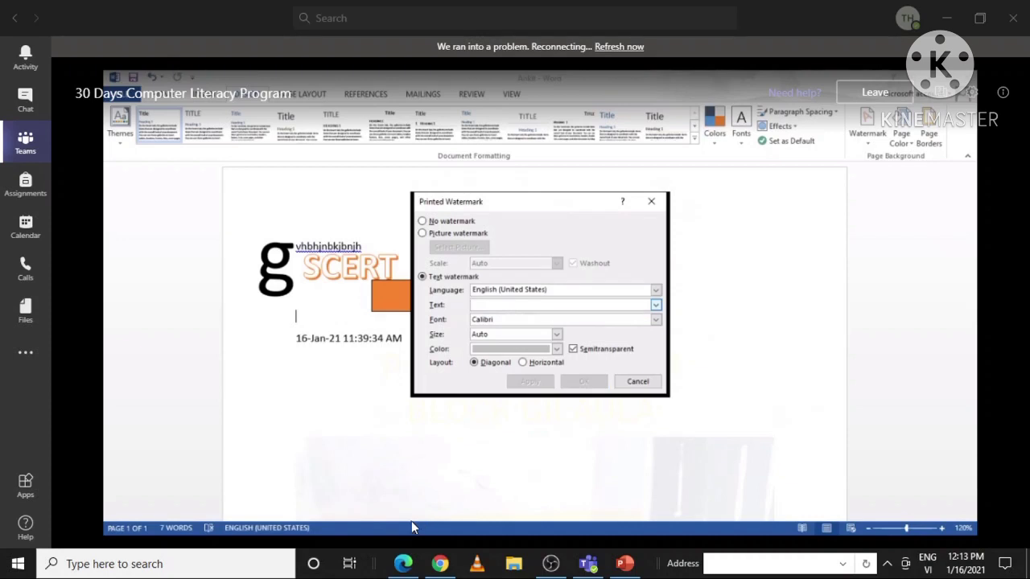
mouse_move(271, 544)
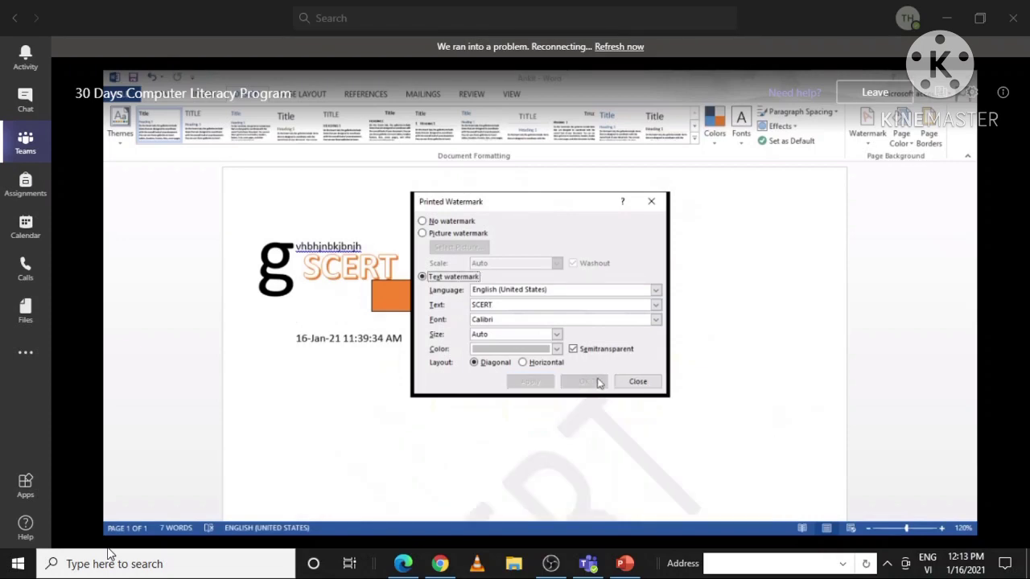
mouse_move(67, 536)
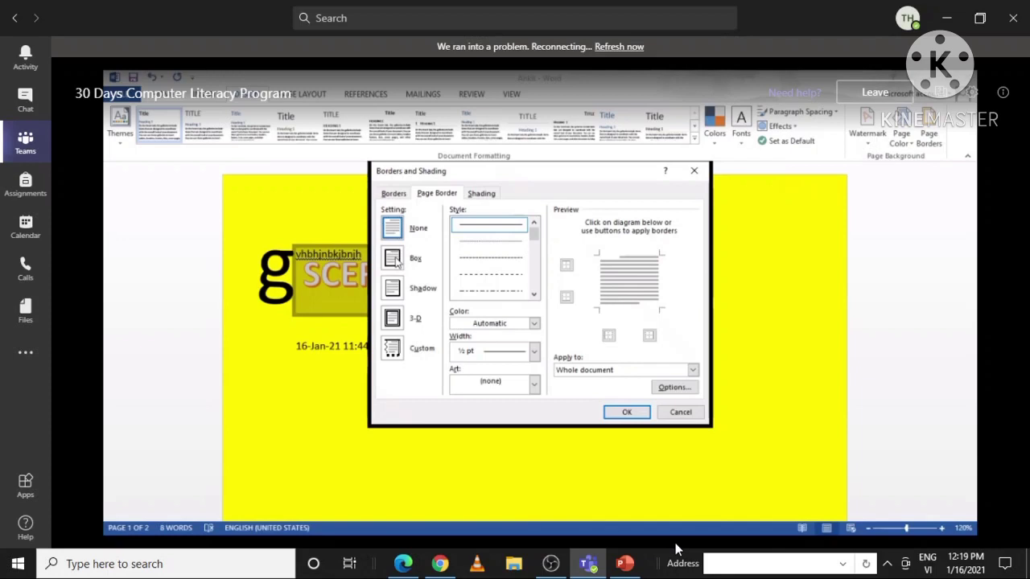
Choose the Box setting for the page border of the whole document and browse to the multi-line border styles.
click(395, 261)
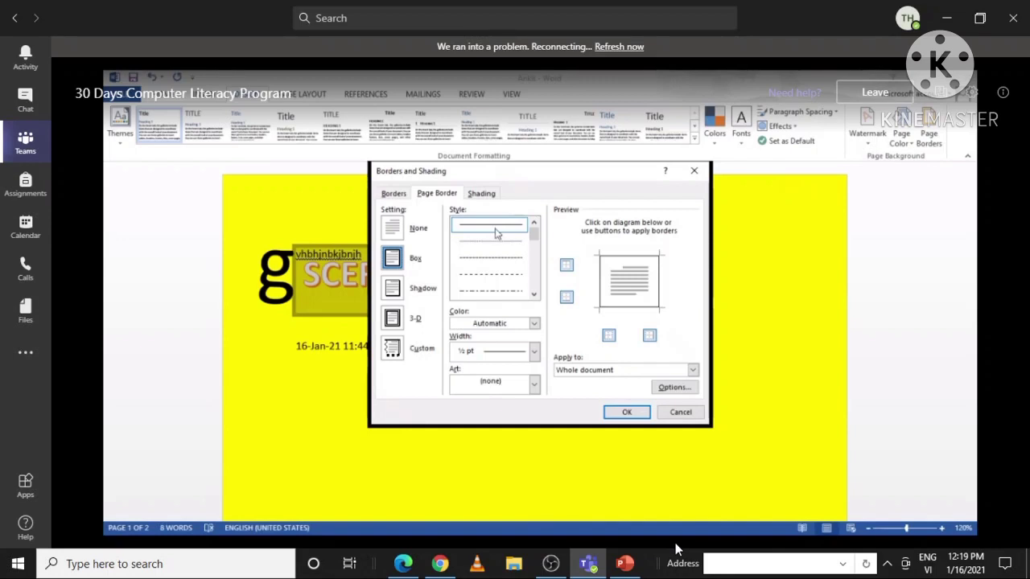
click(535, 295)
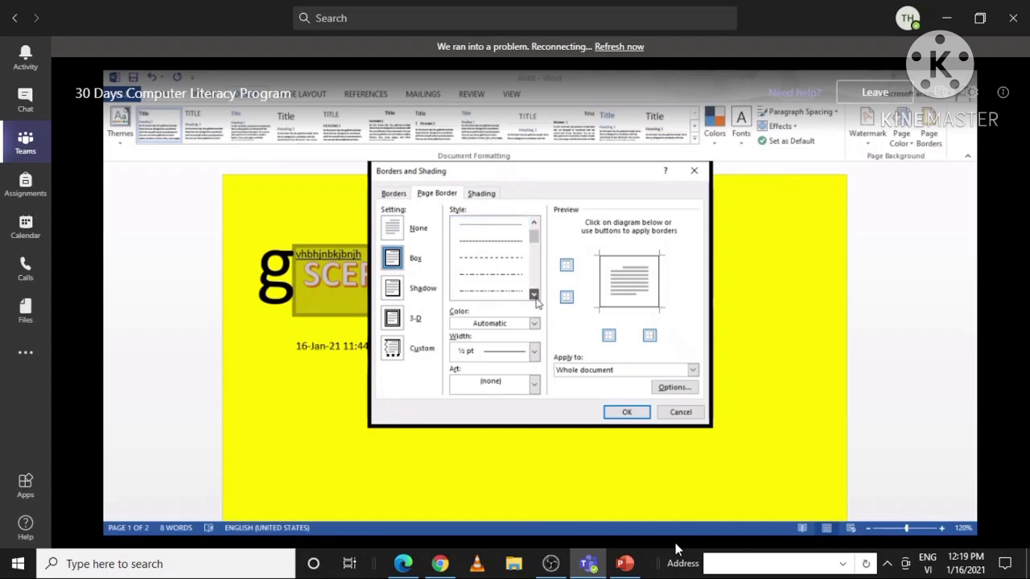
click(534, 295)
click(535, 295)
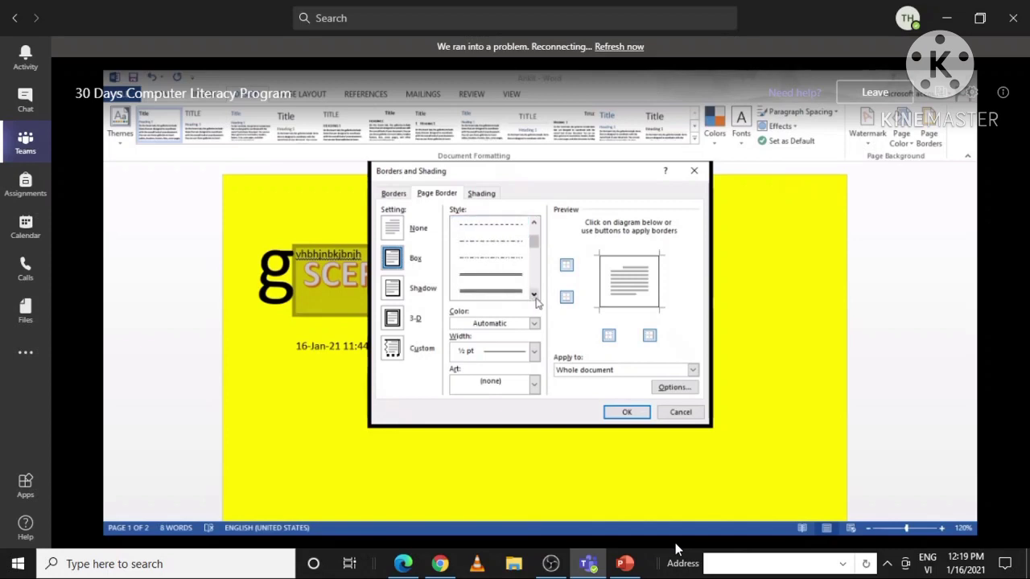
click(534, 295)
click(534, 295)
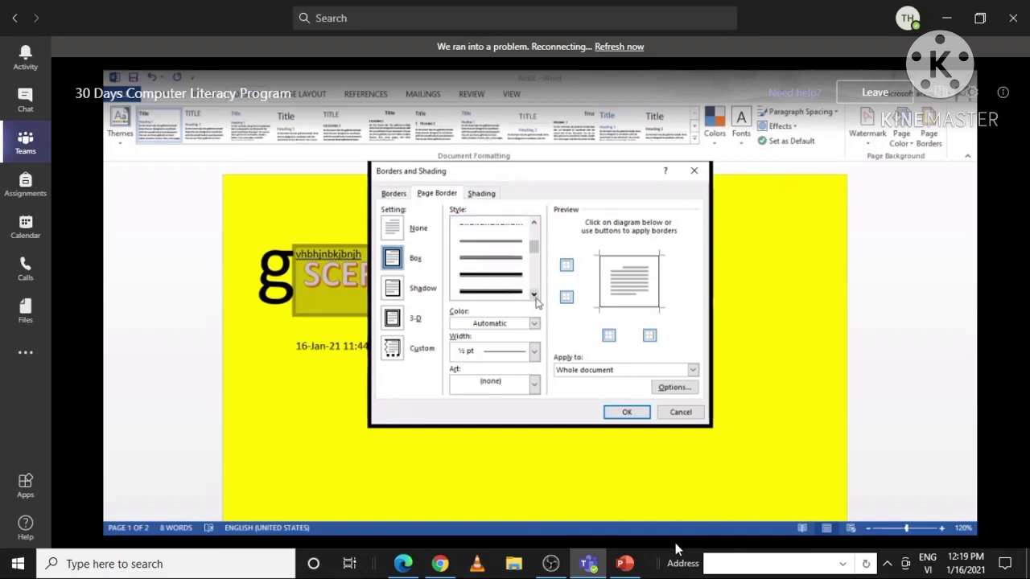
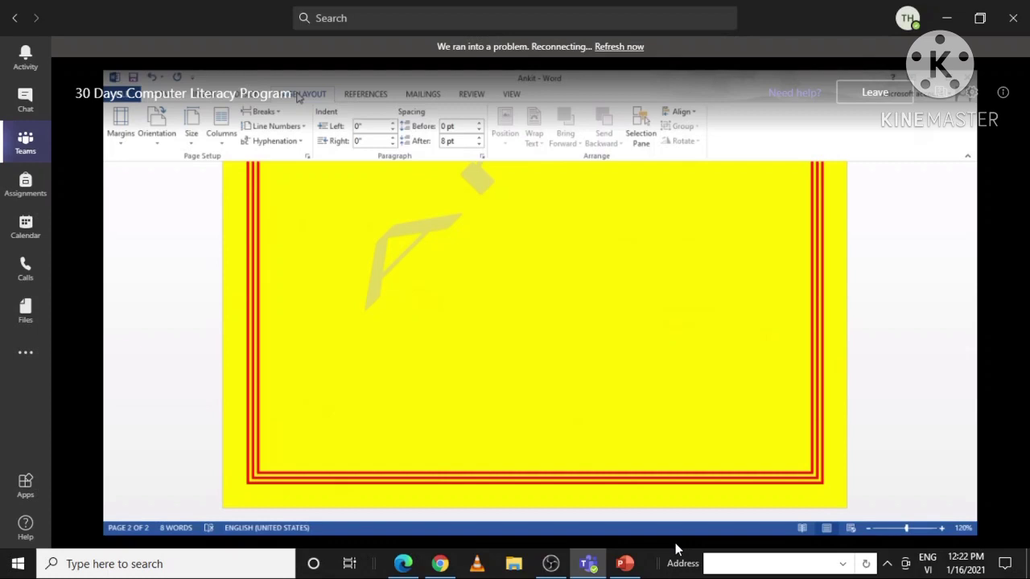
Switch the page orientation of the document to Landscape.
click(125, 141)
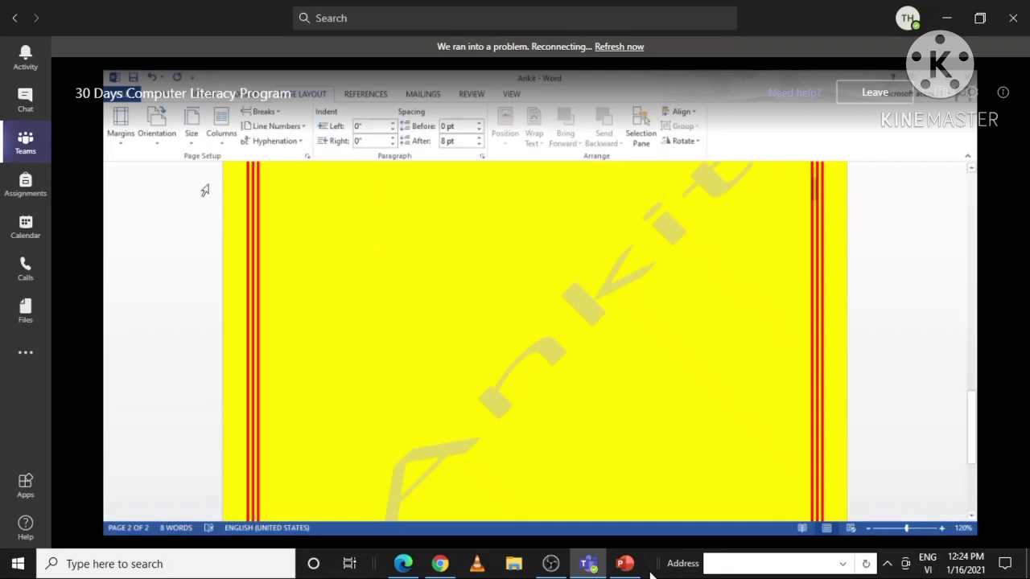
click(157, 133)
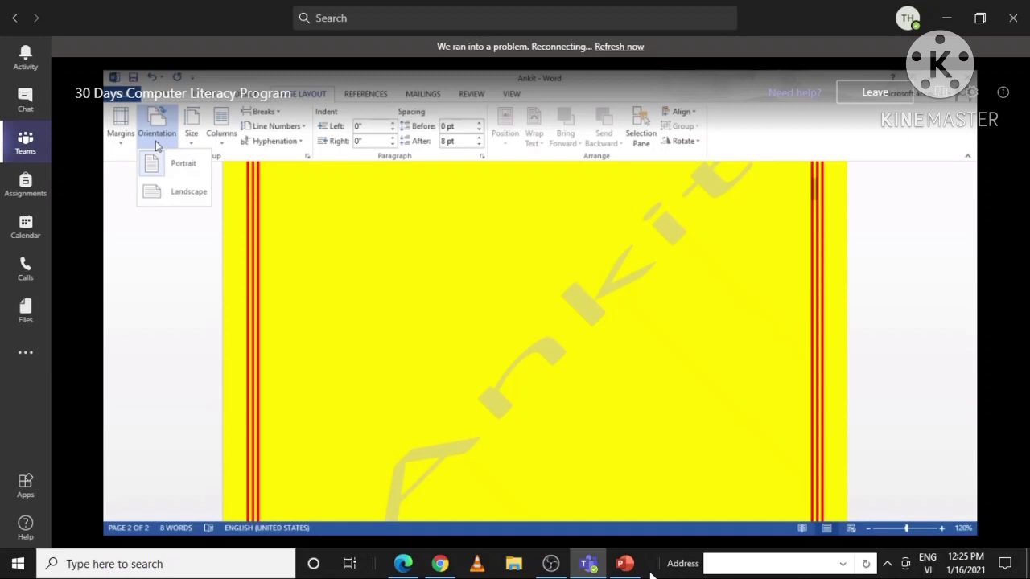
right_click(171, 191)
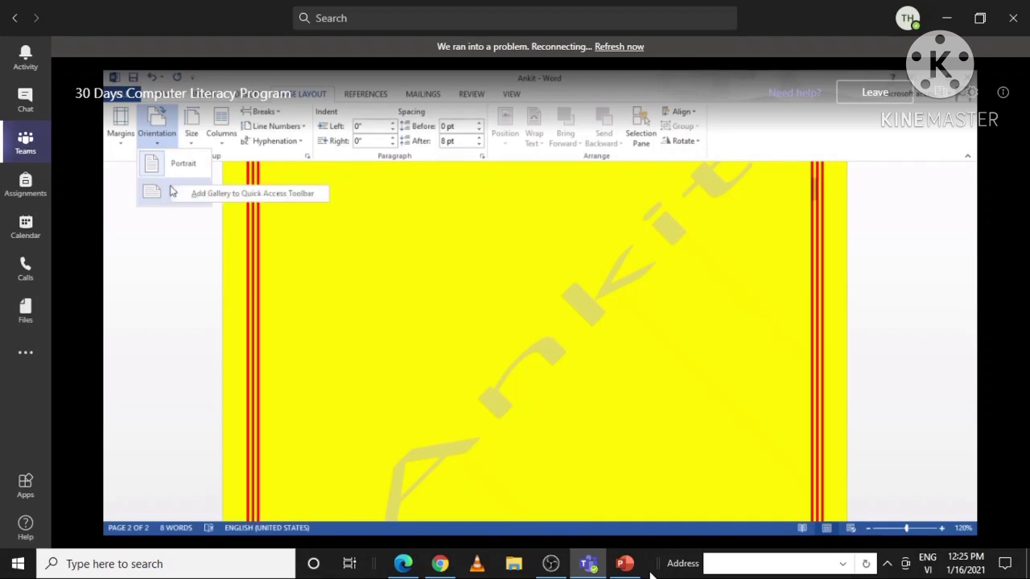
click(161, 192)
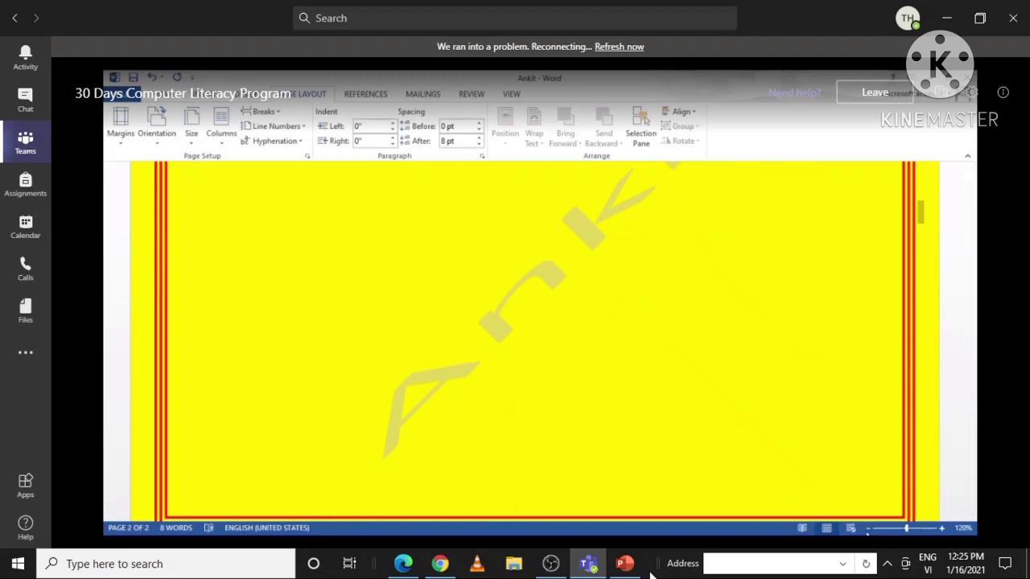
scroll(711, 362, down, 3)
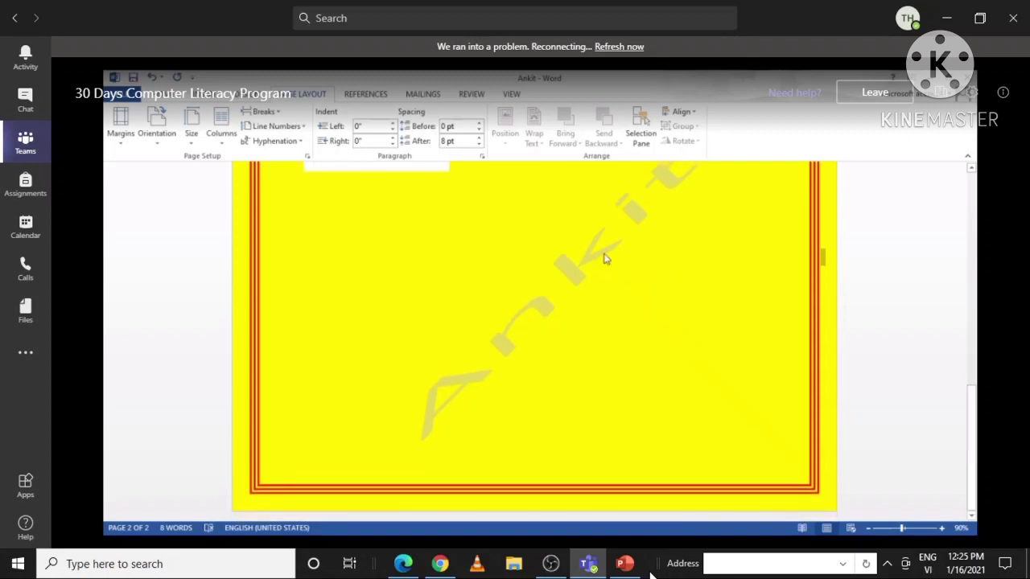
Select Portrait orientation in the detailed page setup settings.
click(307, 159)
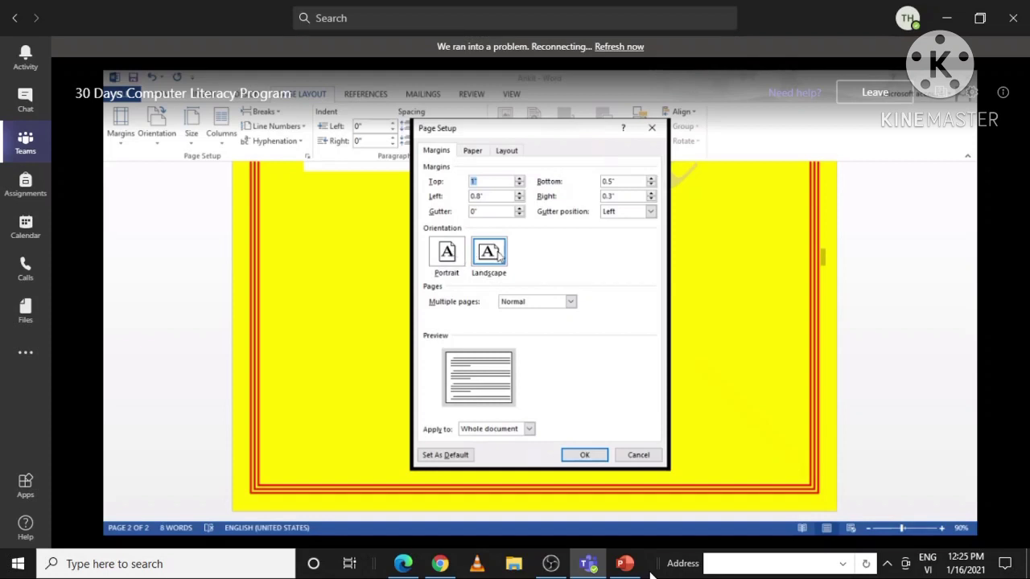
click(448, 256)
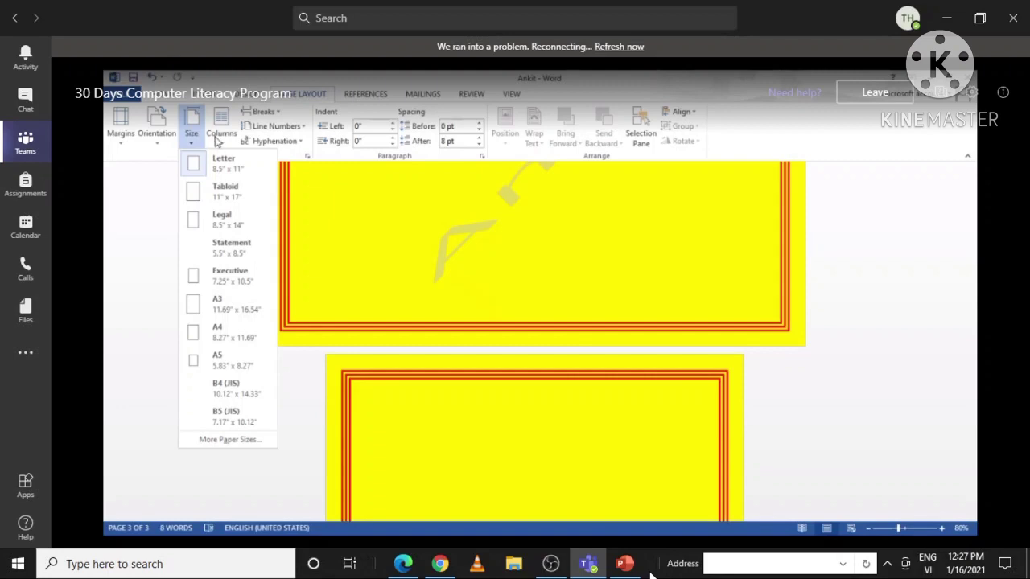
Lay out the last page in three columns and fill the first column with several lines of random filler letters.
click(222, 138)
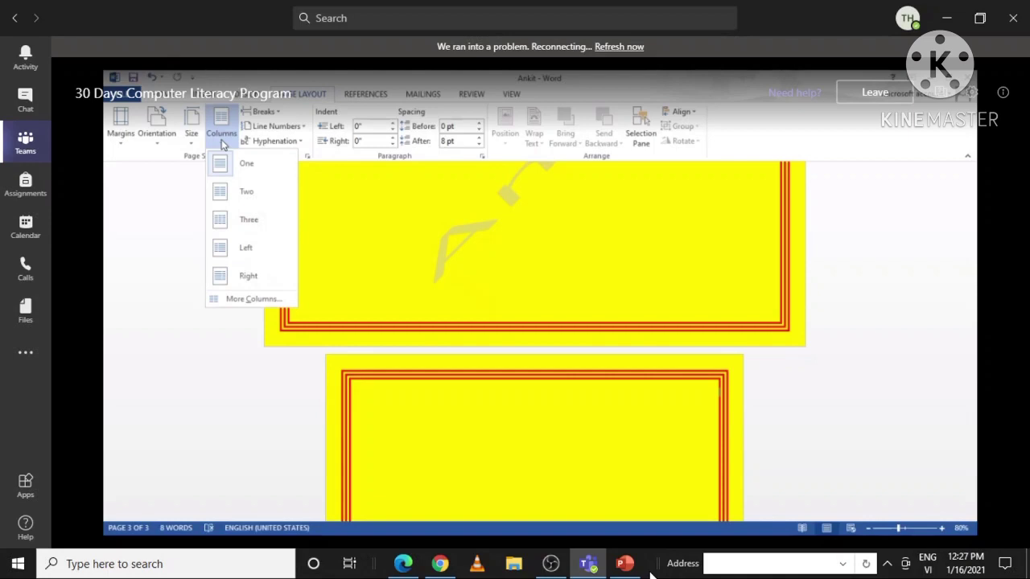
click(251, 220)
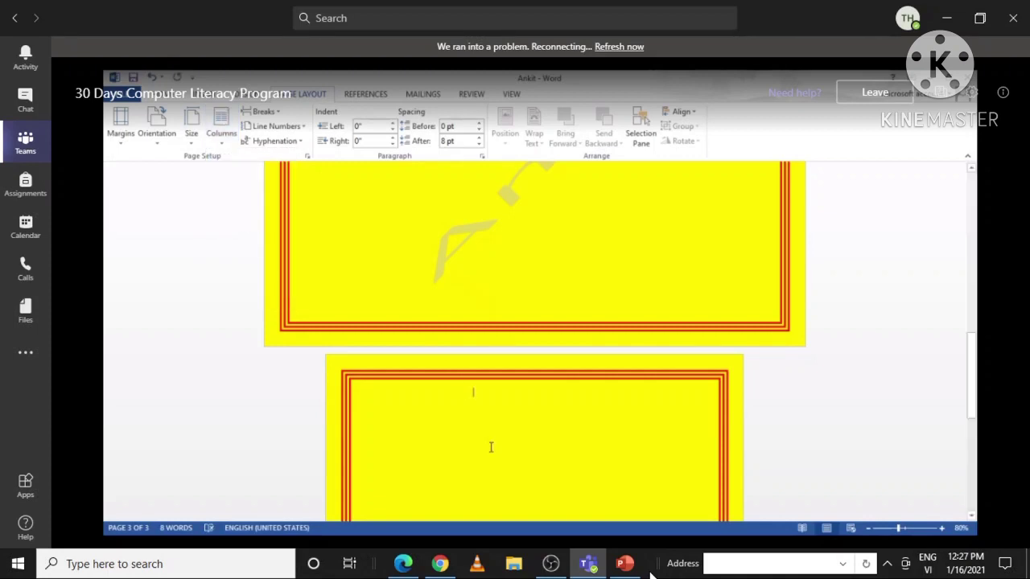
text(fdcg)
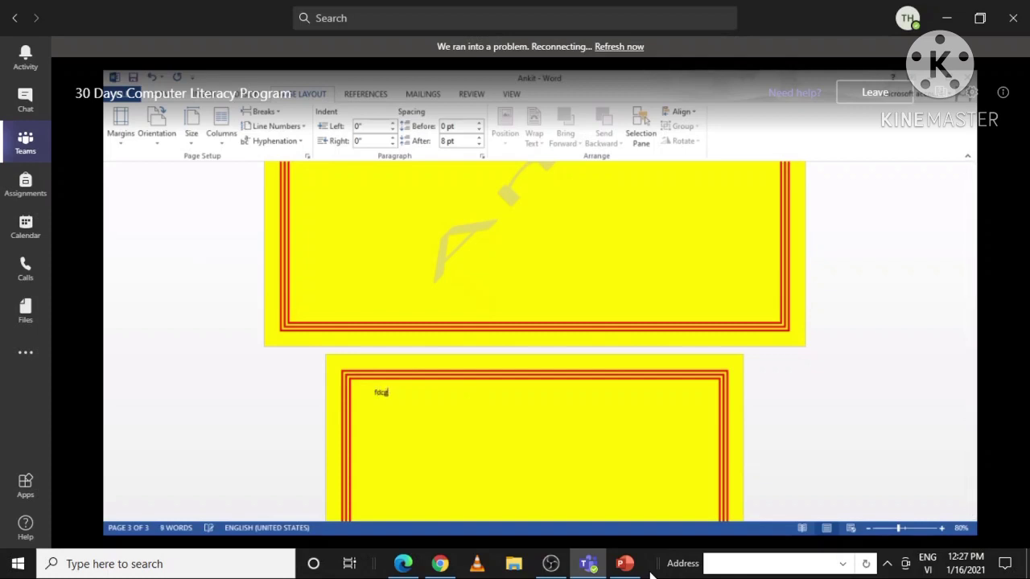
text(vbbbvbvvbcbvcgfxfdxc)
key(Return)
text(gfvcvhgvhvhgy hgy hgy gv g)
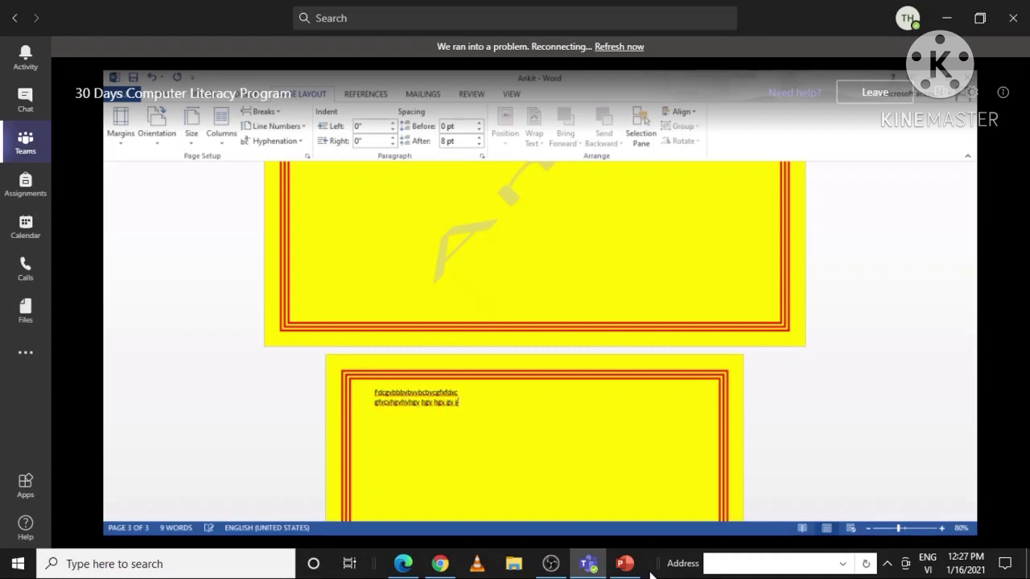
key(Return)
text(gbvgbv gv gvgvgvgvgv)
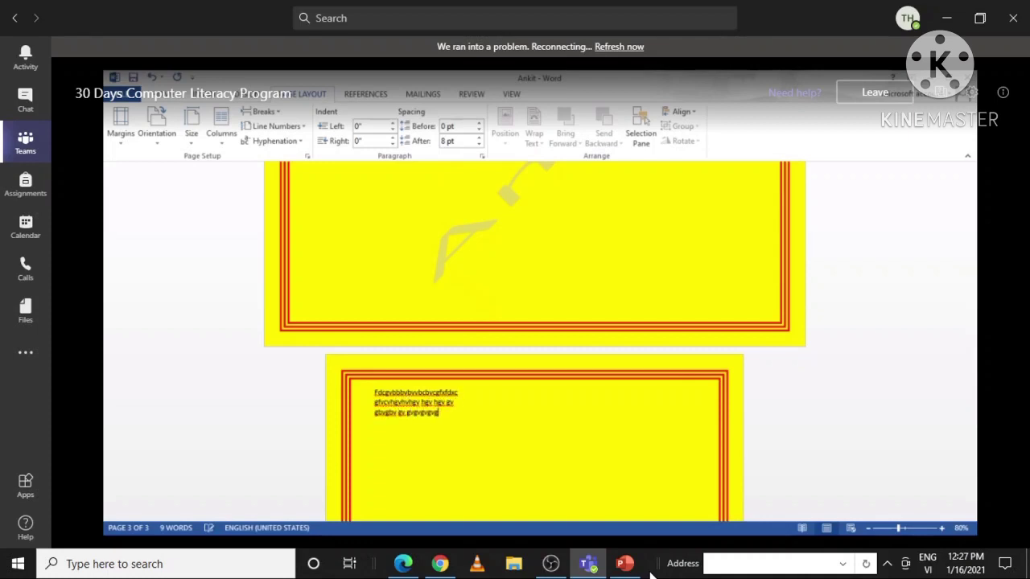
text(gvgvgvgvgvgv)
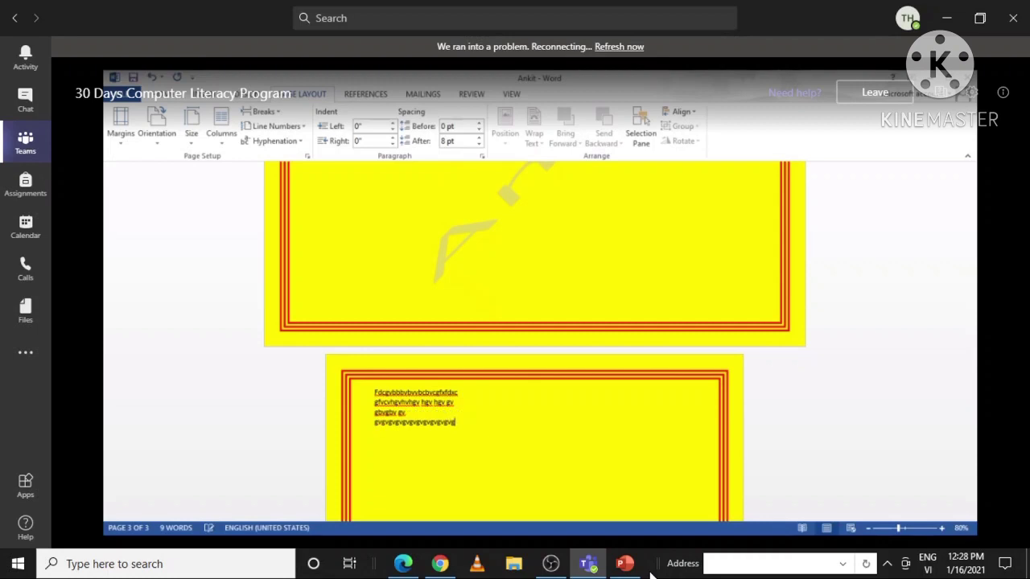
text(gv)
key(Return)
text(gvgvgvgv)
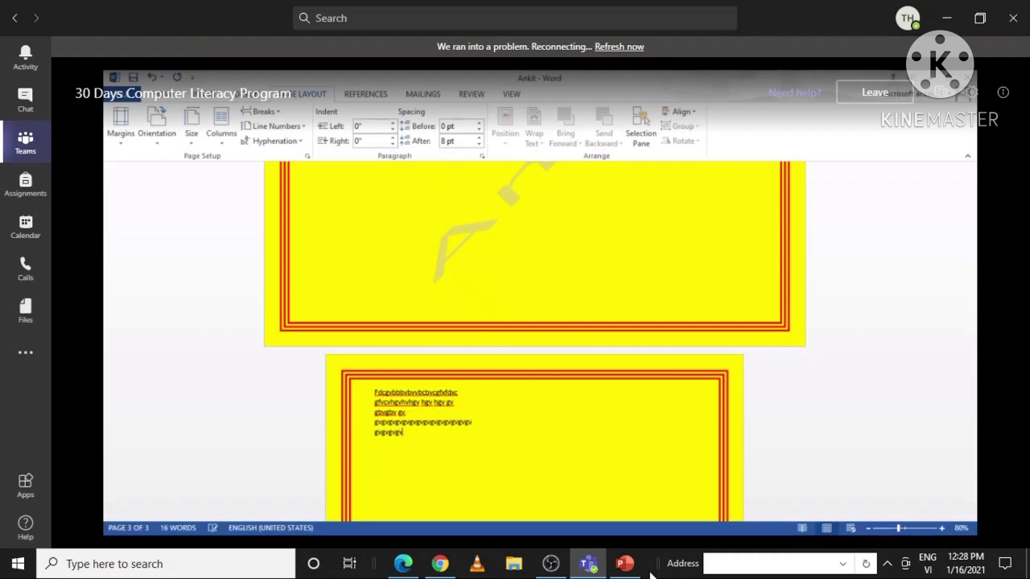
text(vvvvvvvvvvvvvvvvvvvvvvvvvvvvvvvvvvvvvvvvvvvvvv)
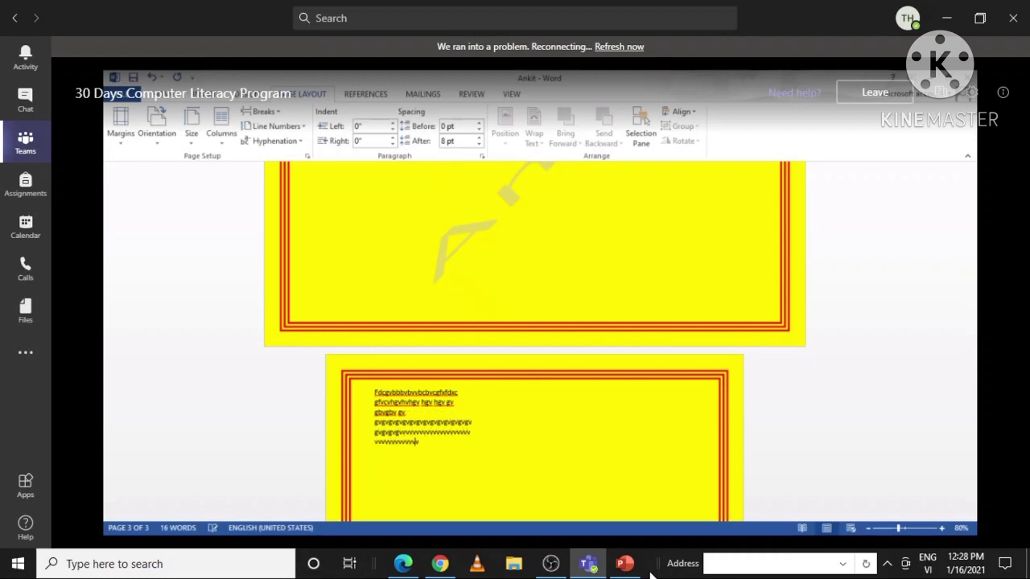
text(vvvvvvvvvvvvvvvvvvvvvvvvvvvvvvvvvvvvvvvvvvvvvvvvvvvvvvvvvvvvvvvvvvvvv)
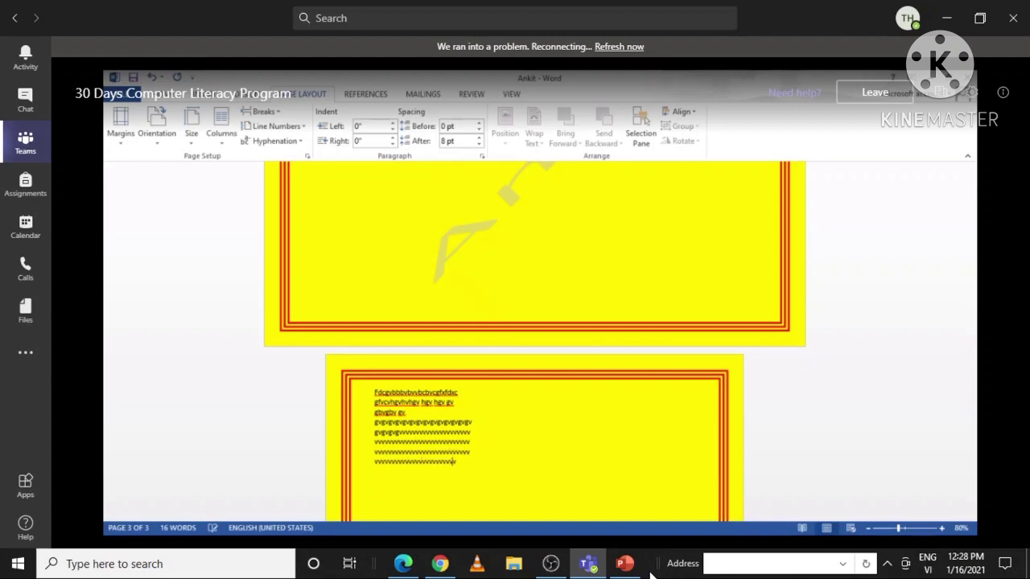